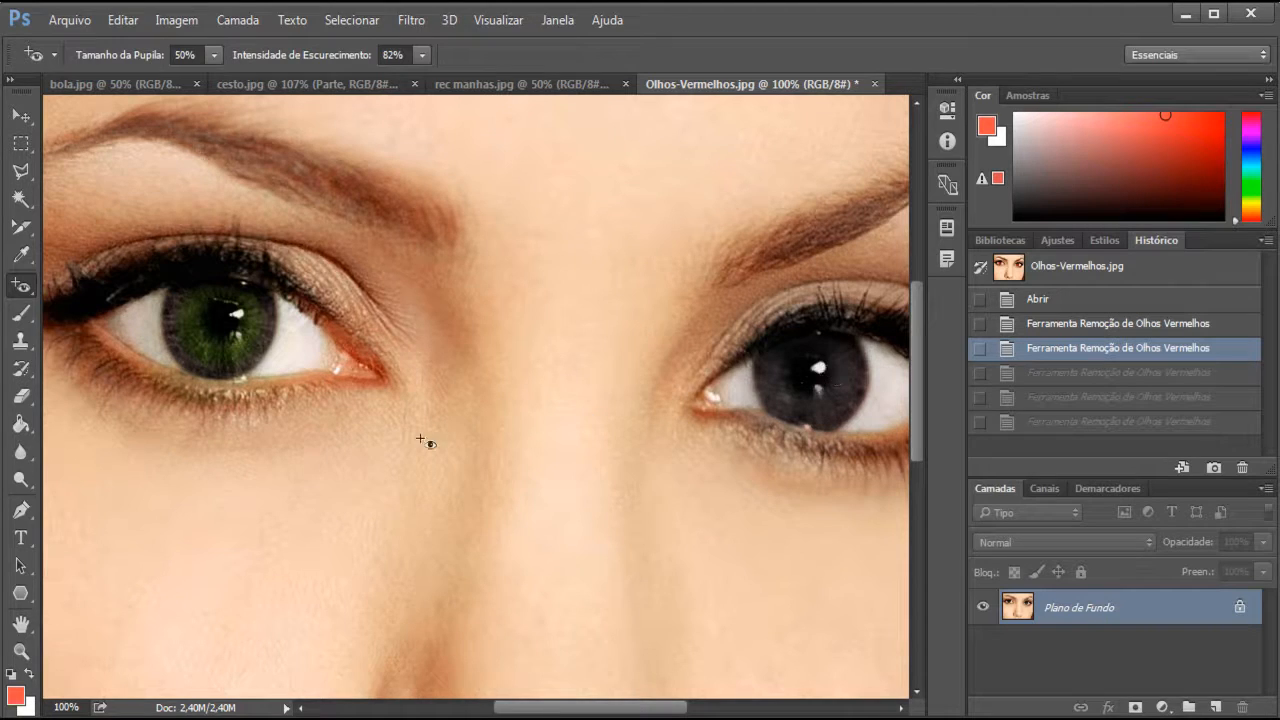
Step: Activate the Brush tool and add a new empty layer above the Plano de Fundo layer
left_click(25, 316)
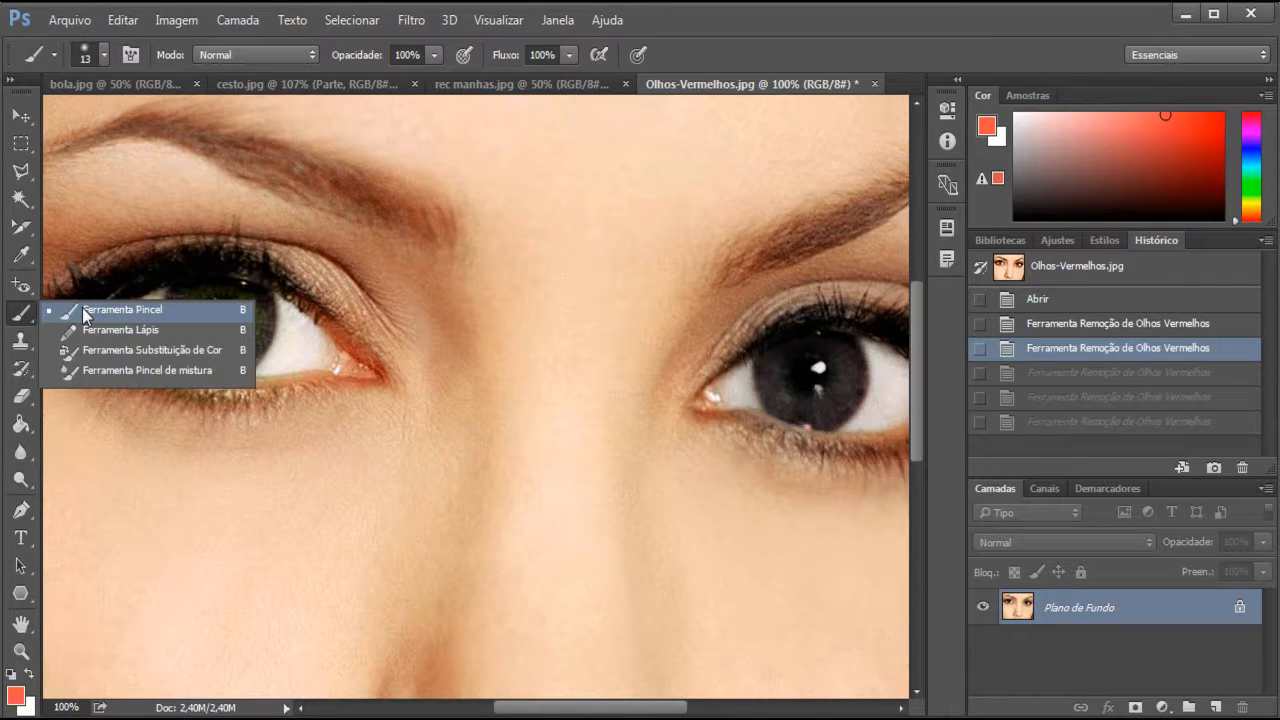
left_click(117, 309)
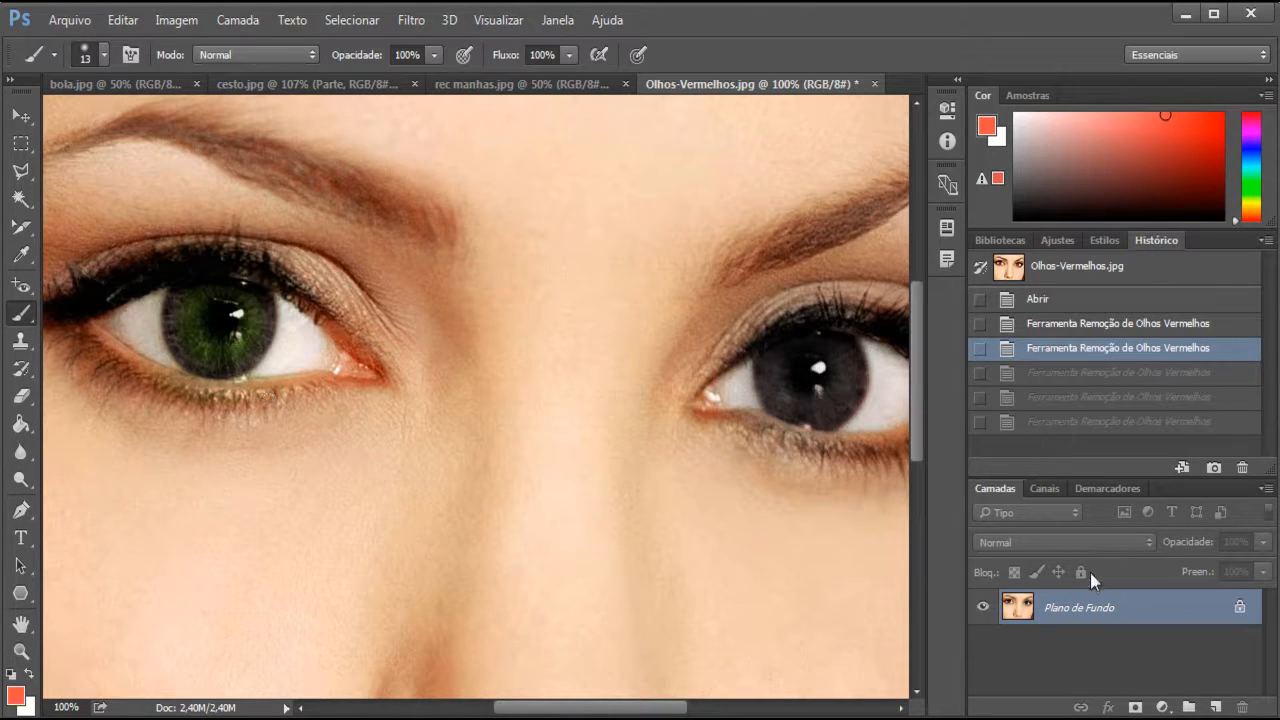
left_click(1215, 707)
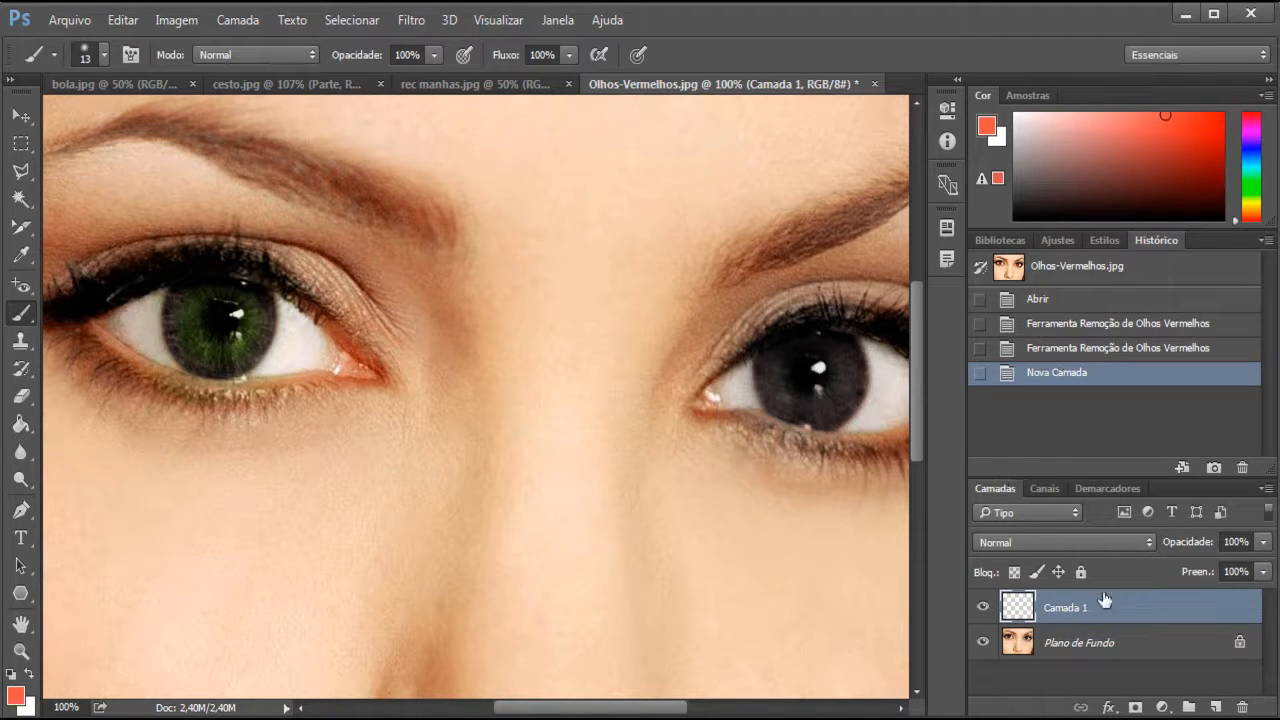
Step: Enlarge the soft round brush to 132 px
left_click(104, 56)
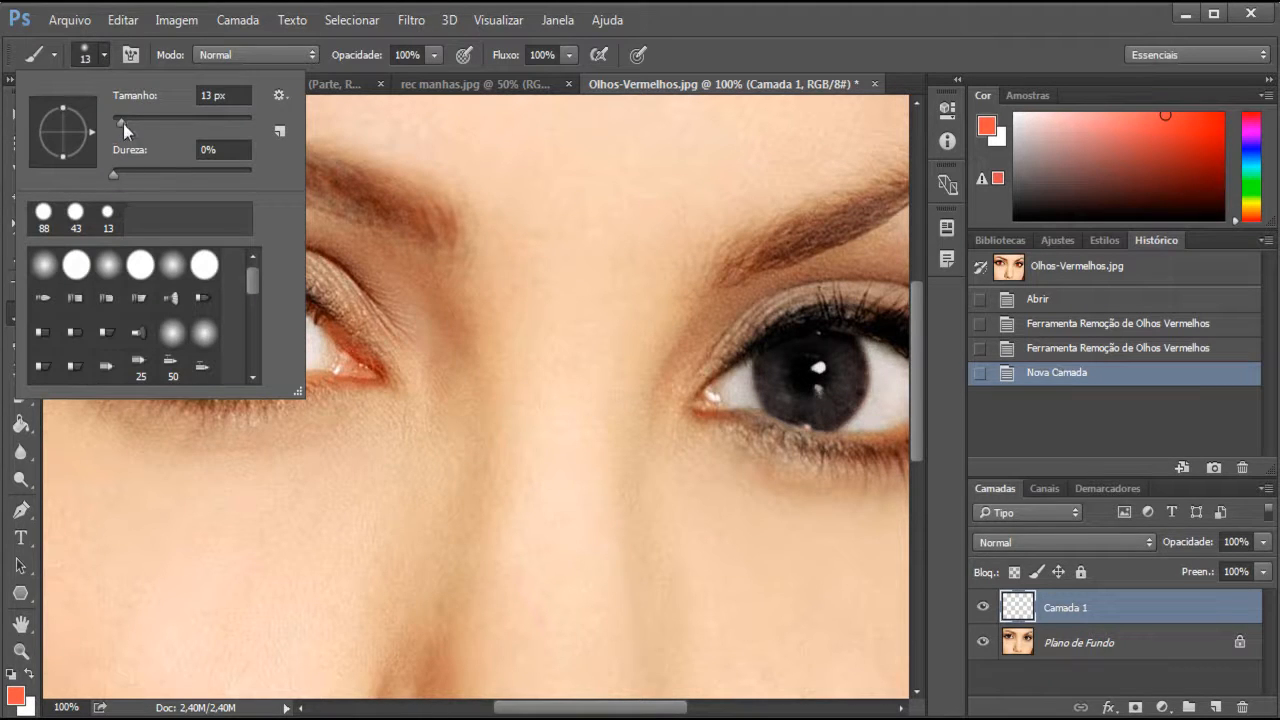
left_click_drag(123, 123, 169, 121)
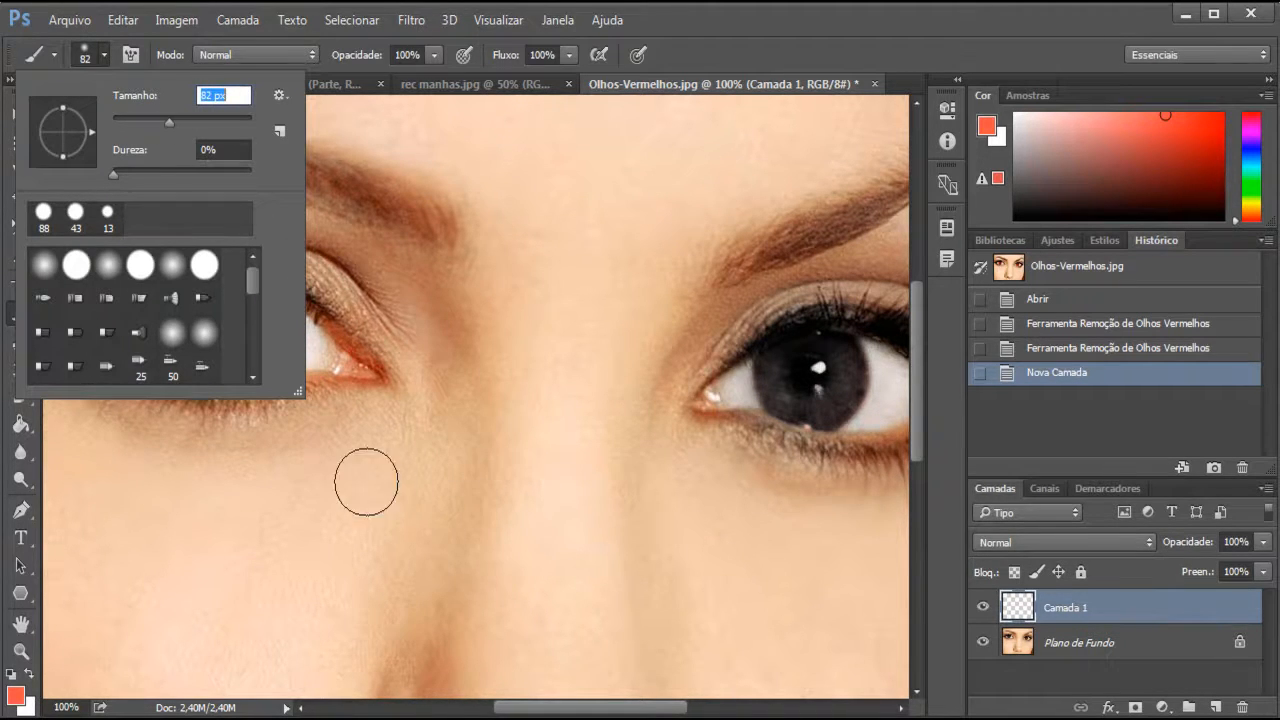
left_click_drag(174, 120, 198, 128)
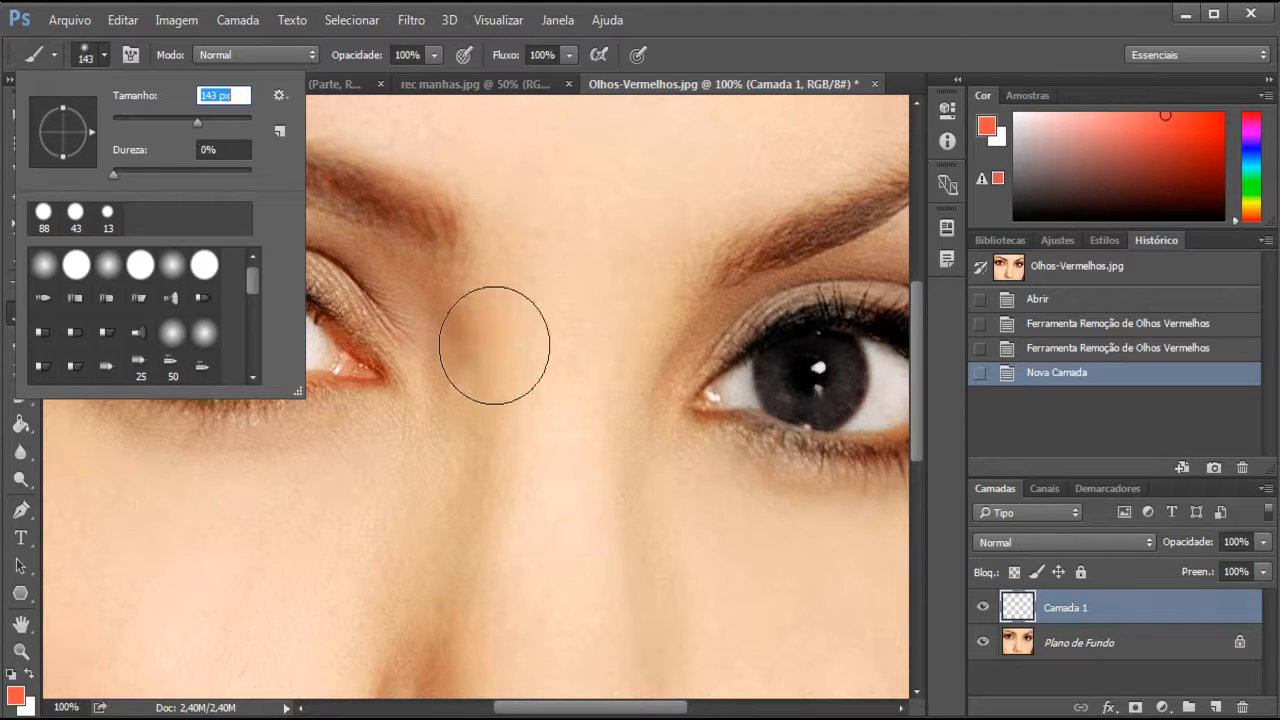
right_click(500, 343)
left_click_drag(679, 398, 684, 399)
mouse_move(743, 561)
left_mouse_down()
mouse_move(749, 632)
mouse_move(754, 562)
mouse_move(755, 635)
mouse_move(764, 561)
left_mouse_up()
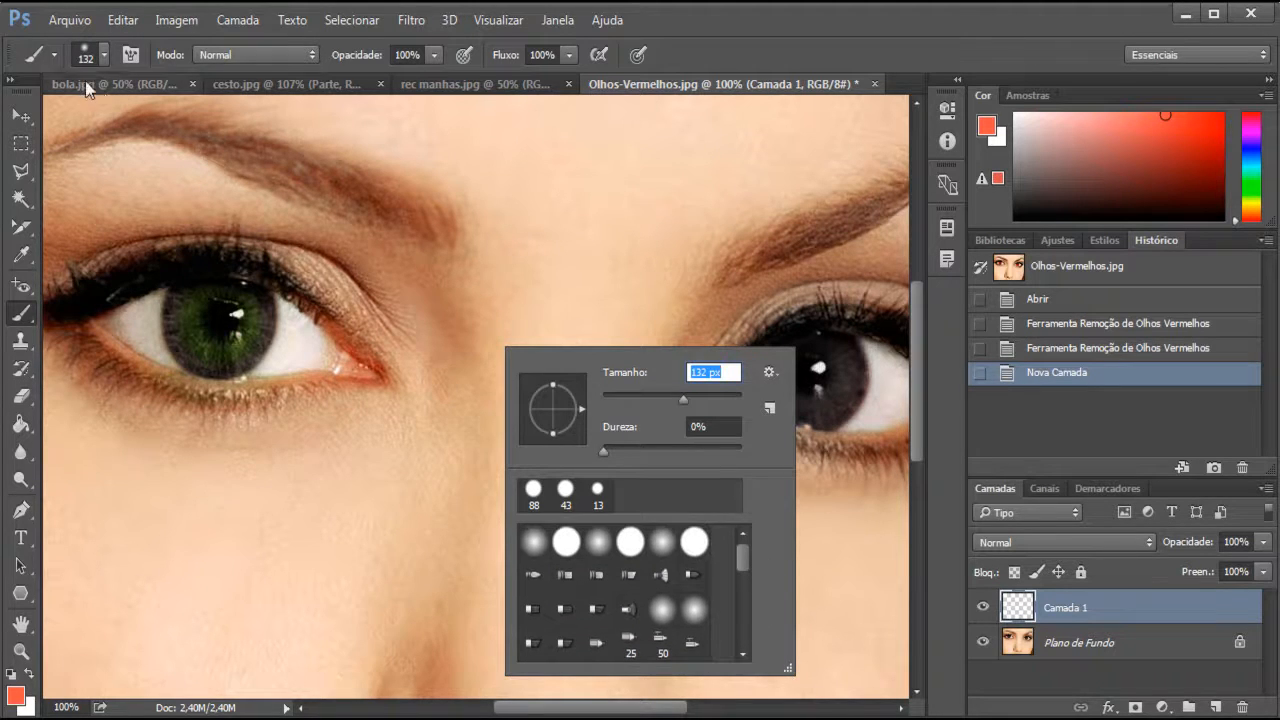
left_click(102, 61)
left_click(105, 60)
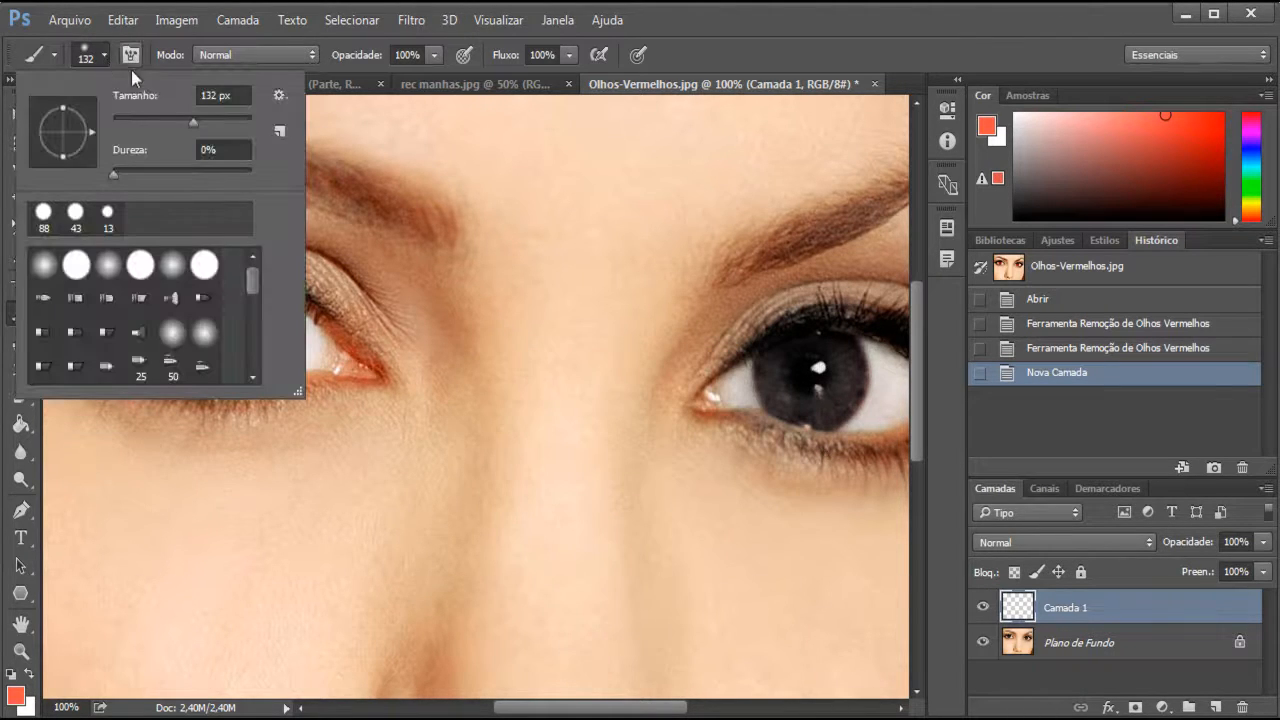
Step: Replace the current brush set with the Pincéis Naturais (Natural Brushes) set
left_click(287, 100)
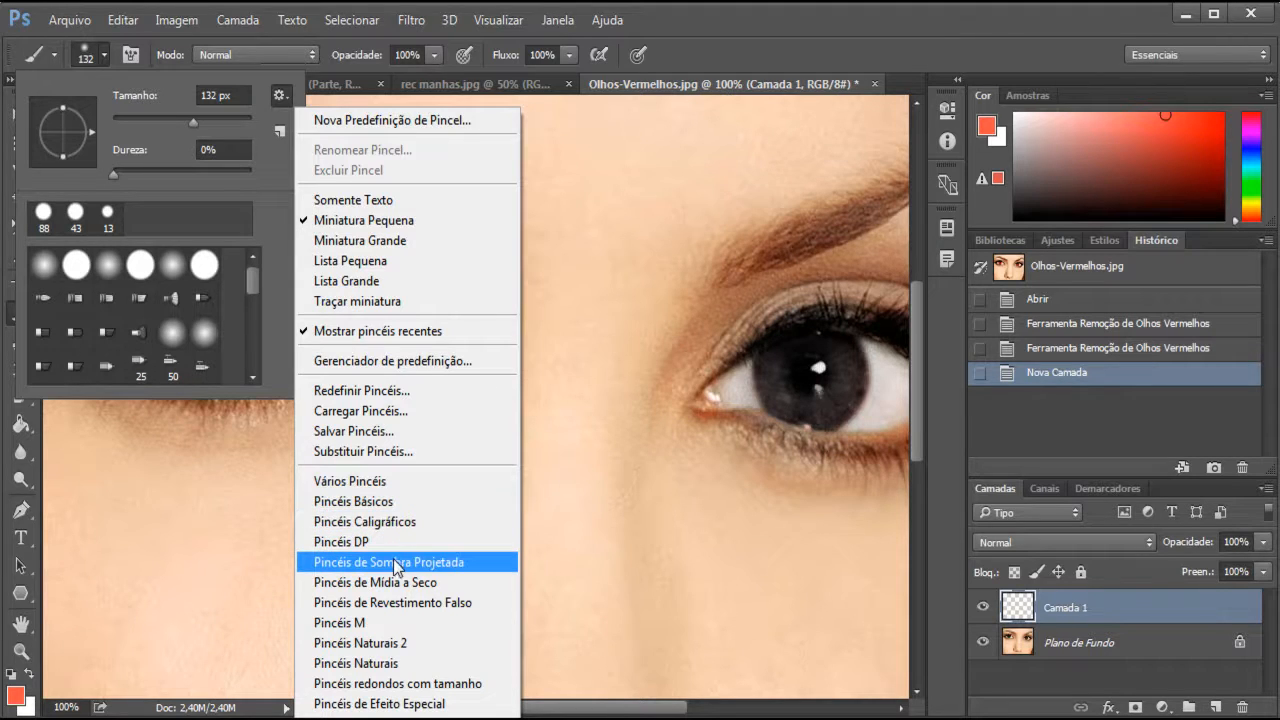
left_click(377, 663)
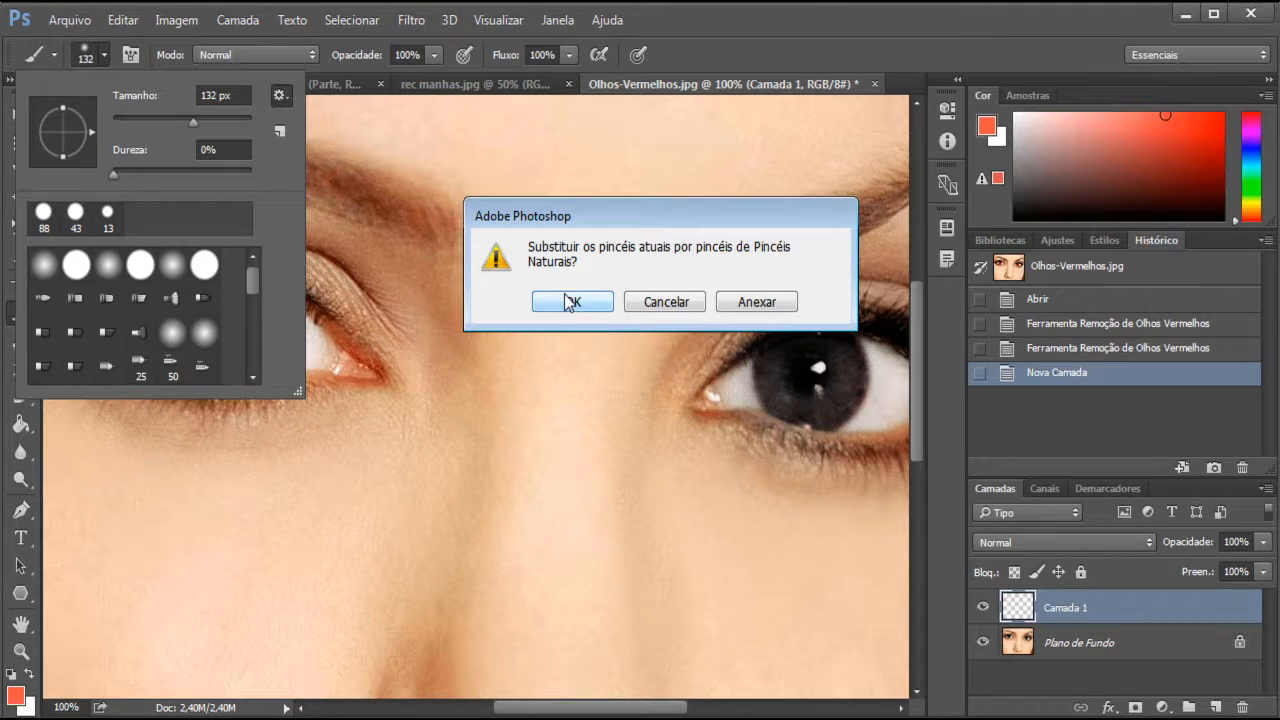
left_click(568, 302)
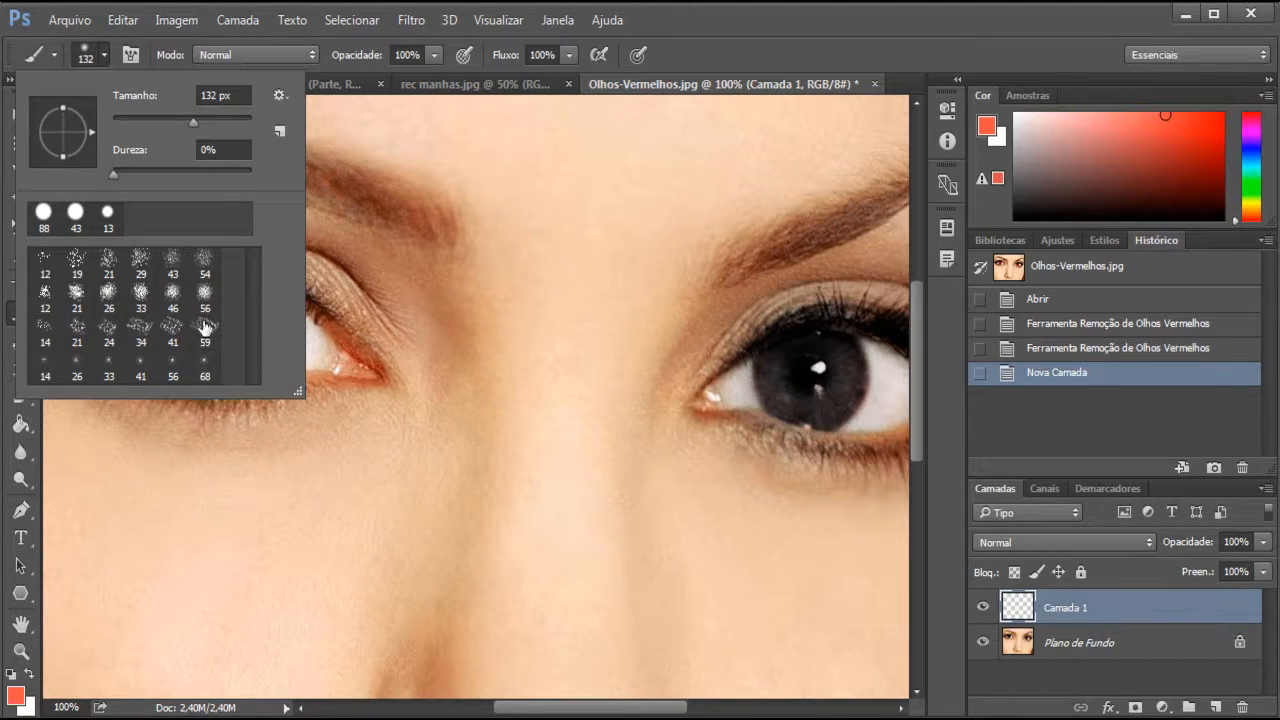
Step: Choose the 21 px natural brush and paint freehand coral strokes across the nose and cheeks on Camada 1
left_click(109, 262)
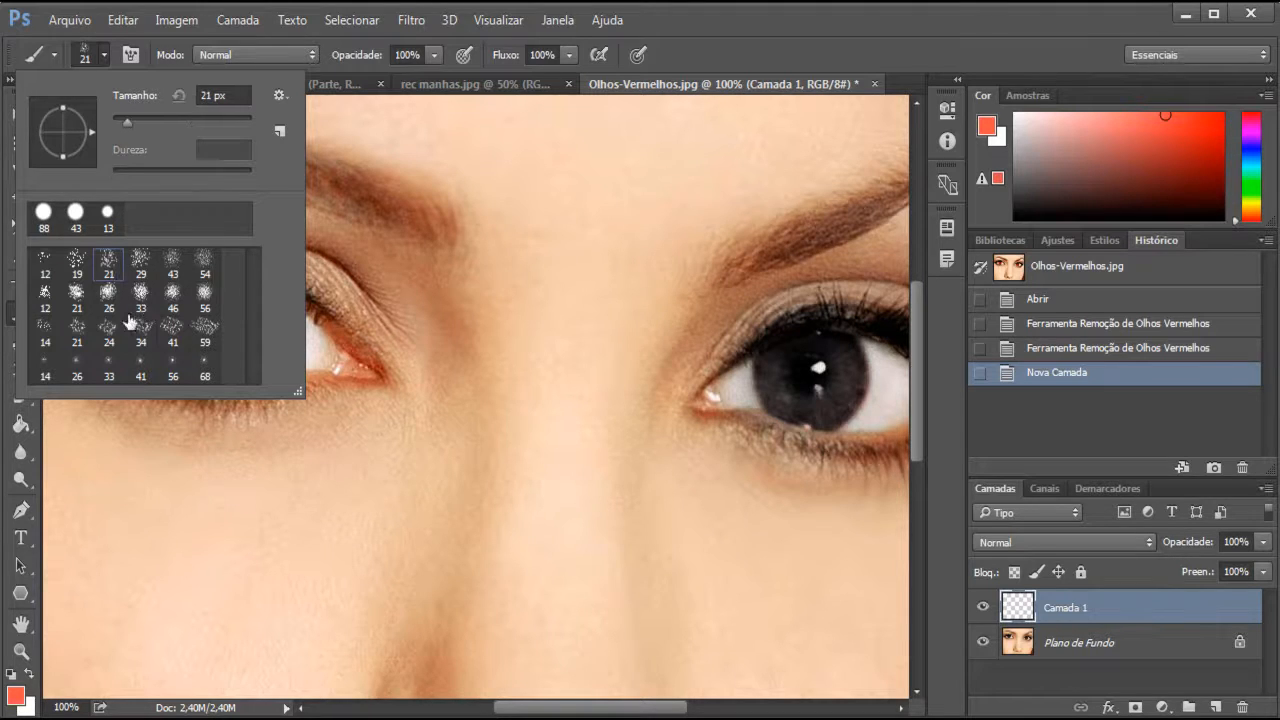
left_click(143, 537)
mouse_move(145, 540)
left_mouse_down()
mouse_move(478, 497)
mouse_move(563, 525)
mouse_move(690, 516)
mouse_move(793, 564)
mouse_move(730, 530)
mouse_move(606, 424)
mouse_move(496, 410)
mouse_move(418, 561)
mouse_move(283, 626)
mouse_move(214, 632)
left_mouse_up()
mouse_move(515, 568)
left_mouse_down()
mouse_move(694, 625)
mouse_move(770, 620)
mouse_move(829, 589)
mouse_move(824, 540)
mouse_move(709, 515)
mouse_move(672, 443)
mouse_move(634, 268)
mouse_move(567, 232)
mouse_move(472, 323)
mouse_move(494, 404)
mouse_move(454, 533)
mouse_move(254, 533)
mouse_move(329, 601)
mouse_move(580, 652)
left_mouse_up()
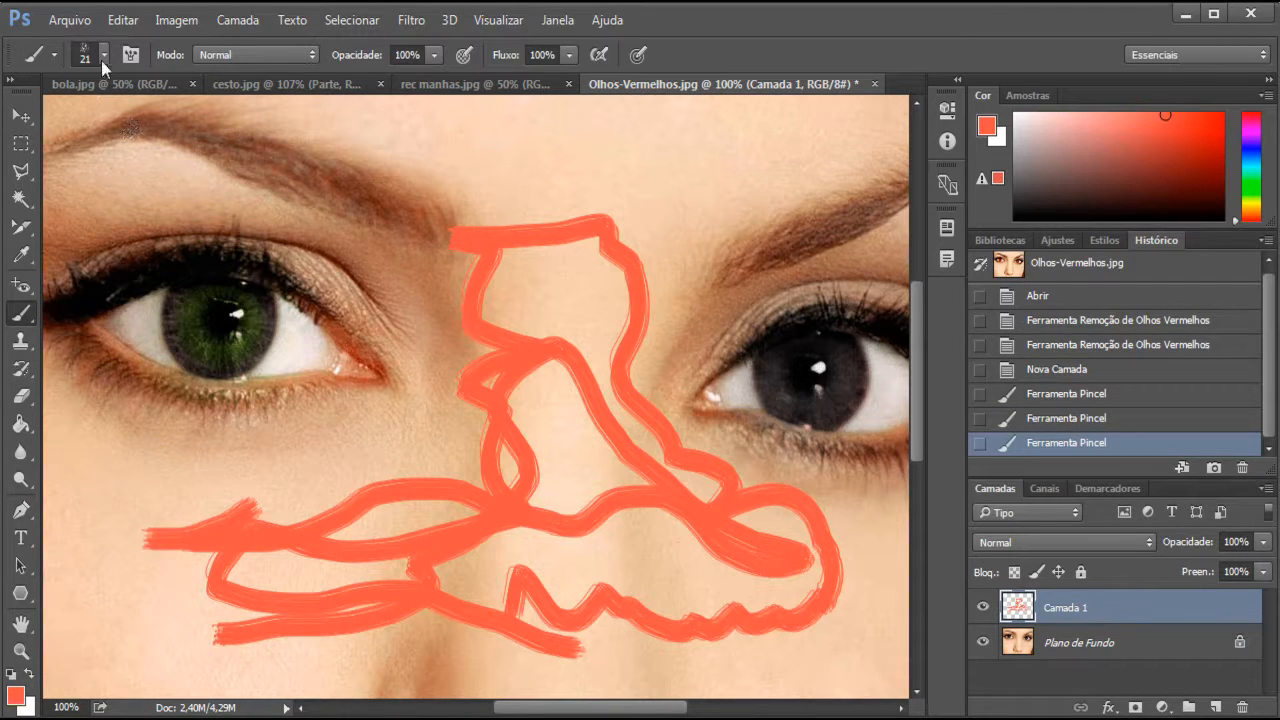
left_click(104, 56)
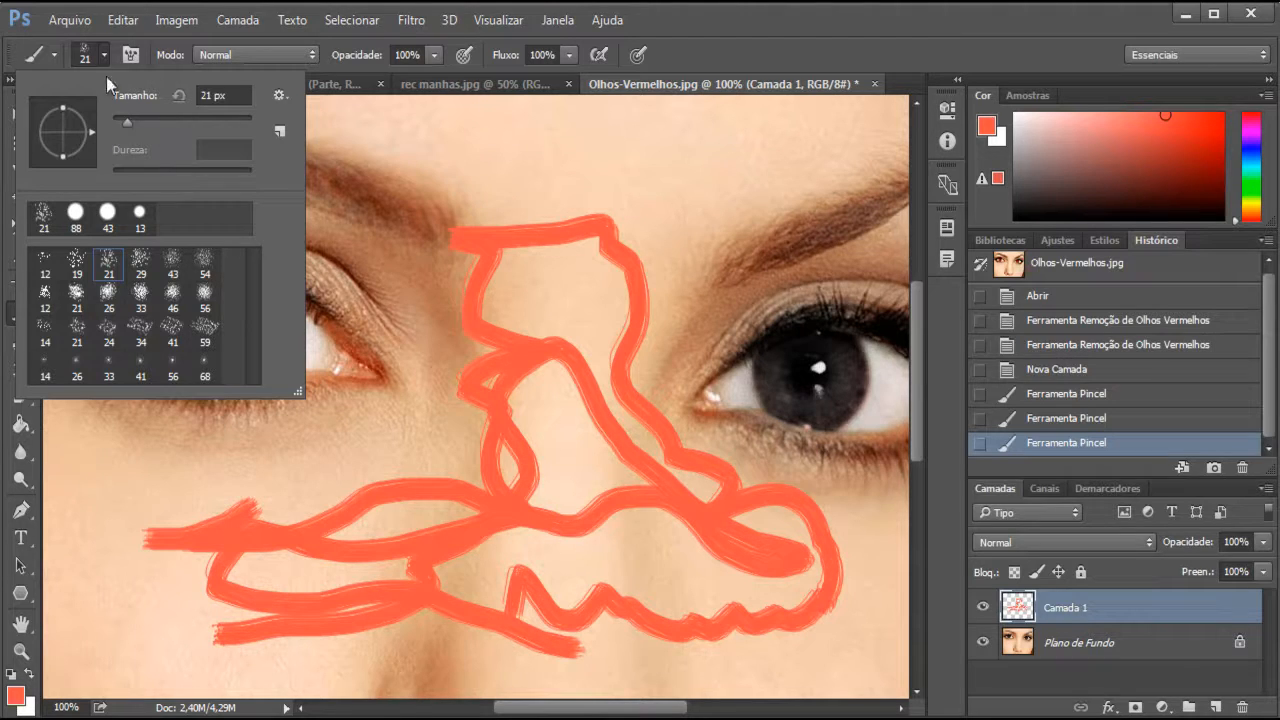
Step: Lower the brush opacity to 18% and paint a translucent coral stroke across the forehead
left_click(434, 56)
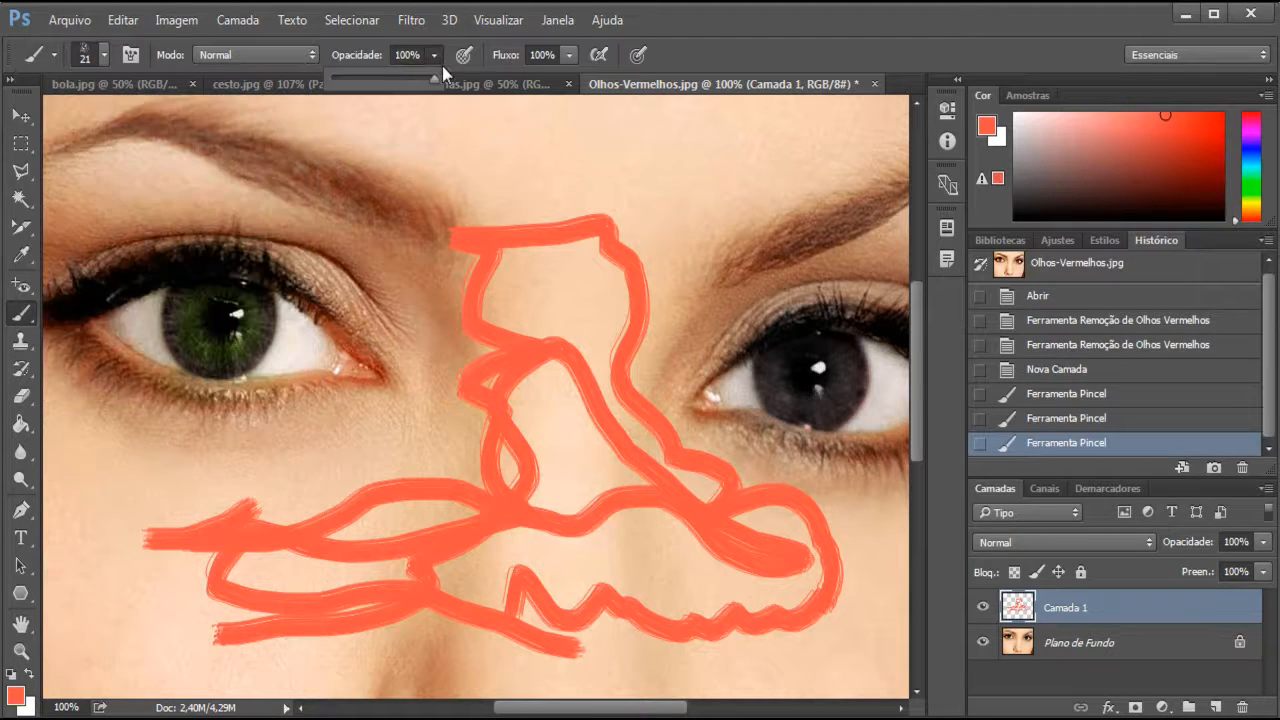
left_click_drag(432, 72, 358, 95)
mouse_move(463, 129)
left_mouse_down()
mouse_move(543, 150)
mouse_move(677, 125)
mouse_move(719, 158)
mouse_move(539, 171)
mouse_move(584, 200)
mouse_move(737, 197)
mouse_move(779, 151)
mouse_move(817, 144)
mouse_move(760, 155)
left_mouse_up()
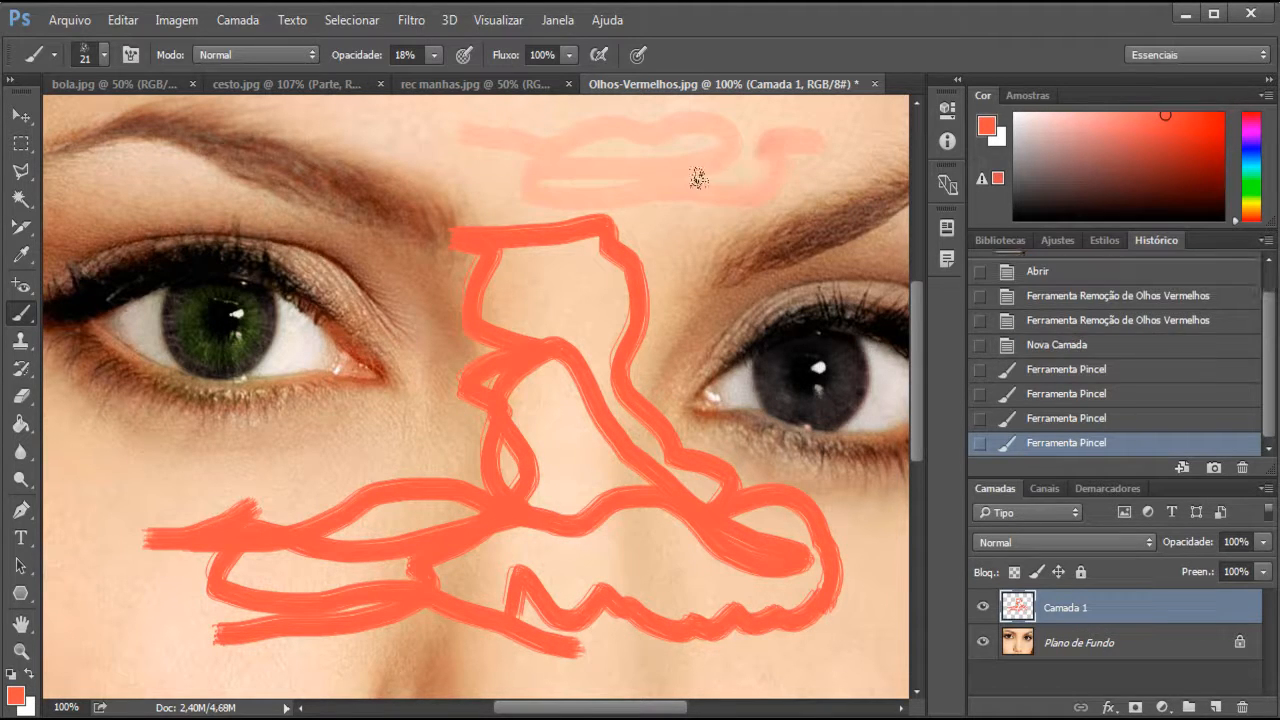
Step: Reduce the brush flow to 22% and paint faint coral strokes over the eyebrow and the cheek beneath the green eye
left_click(568, 55)
left_click_drag(572, 80, 477, 96)
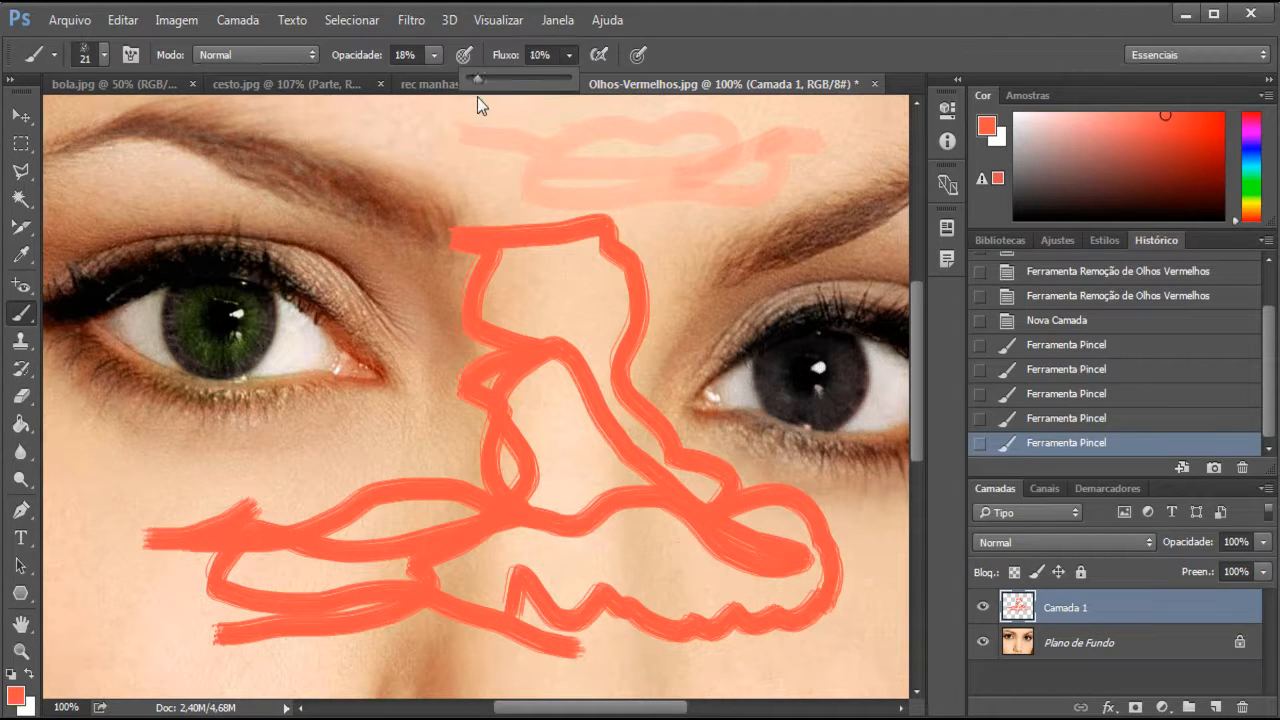
mouse_move(324, 120)
left_mouse_down()
mouse_move(406, 132)
mouse_move(471, 180)
mouse_move(341, 163)
left_mouse_up()
mouse_move(416, 260)
left_mouse_down()
mouse_move(458, 388)
mouse_move(450, 446)
mouse_move(151, 460)
mouse_move(120, 492)
left_mouse_up()
left_click_drag(148, 558, 138, 603)
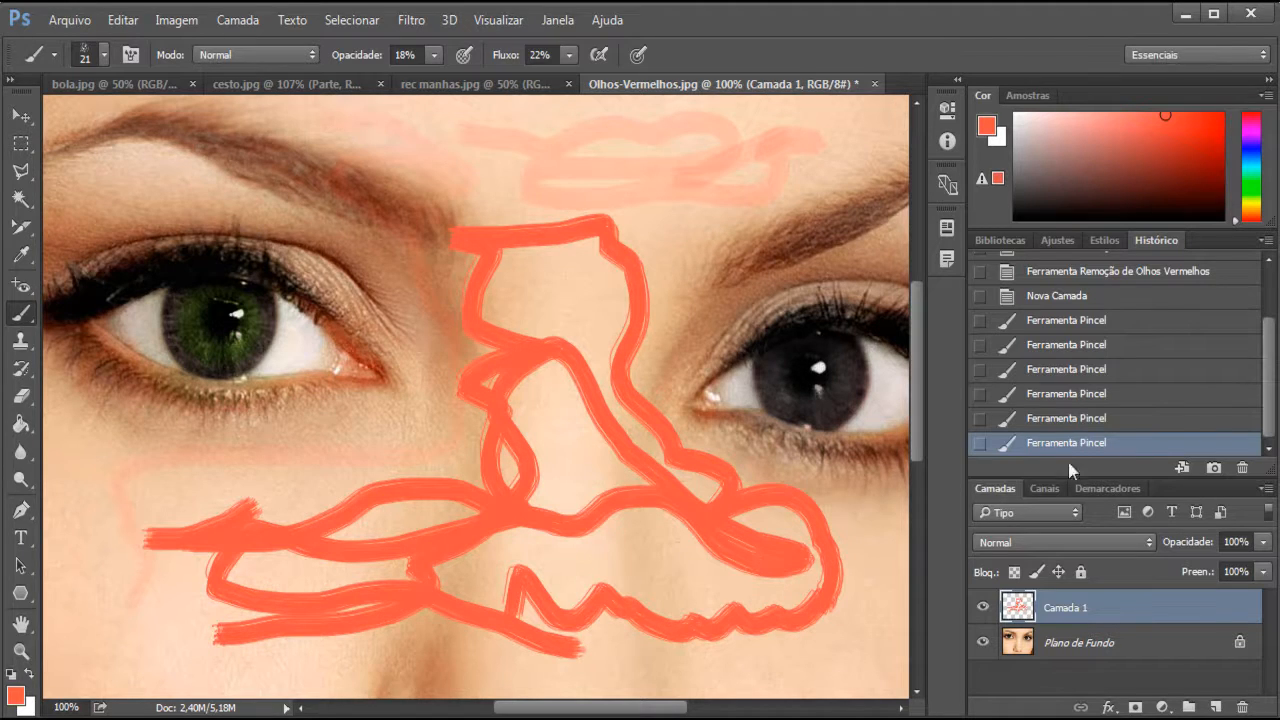
Step: Revert the document history to the Nova Camada state, removing all the brush strokes
scroll(1056, 395, "up", 3)
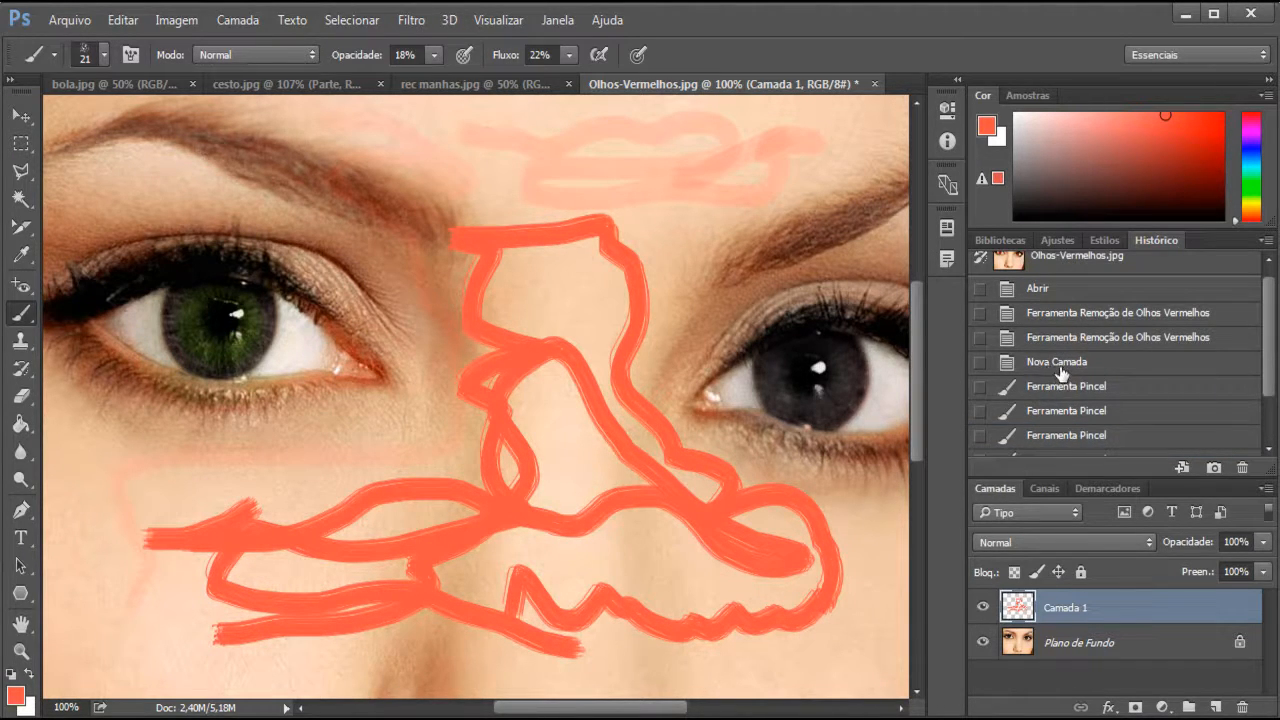
left_click(1060, 362)
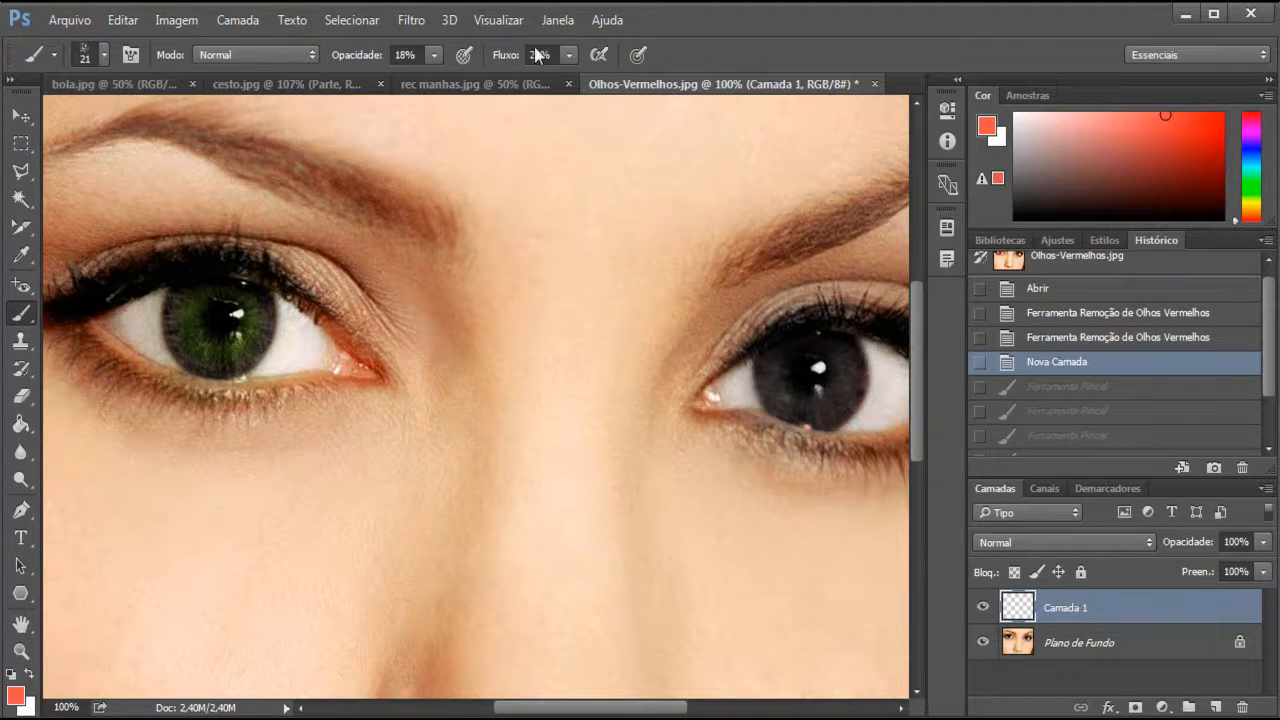
Step: Reset all tools to their default settings from the tool preset options
left_click(53, 57)
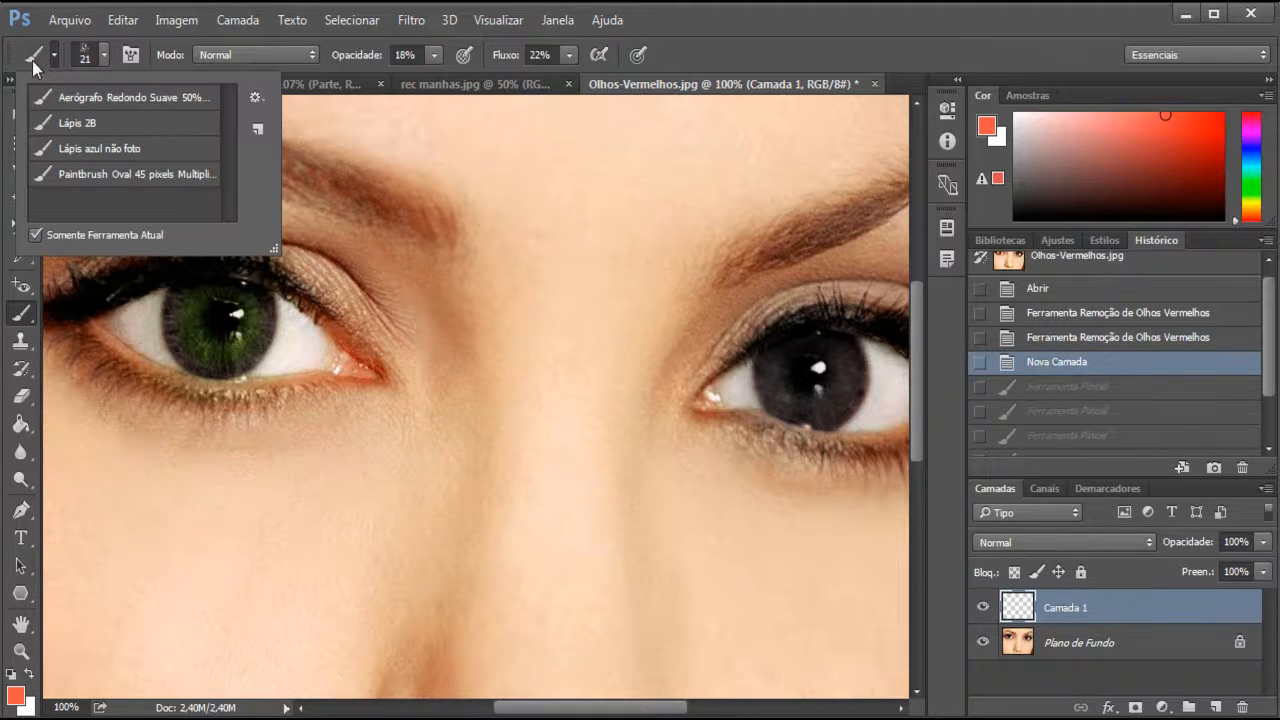
left_click(55, 57)
left_click(56, 58)
left_click(256, 100)
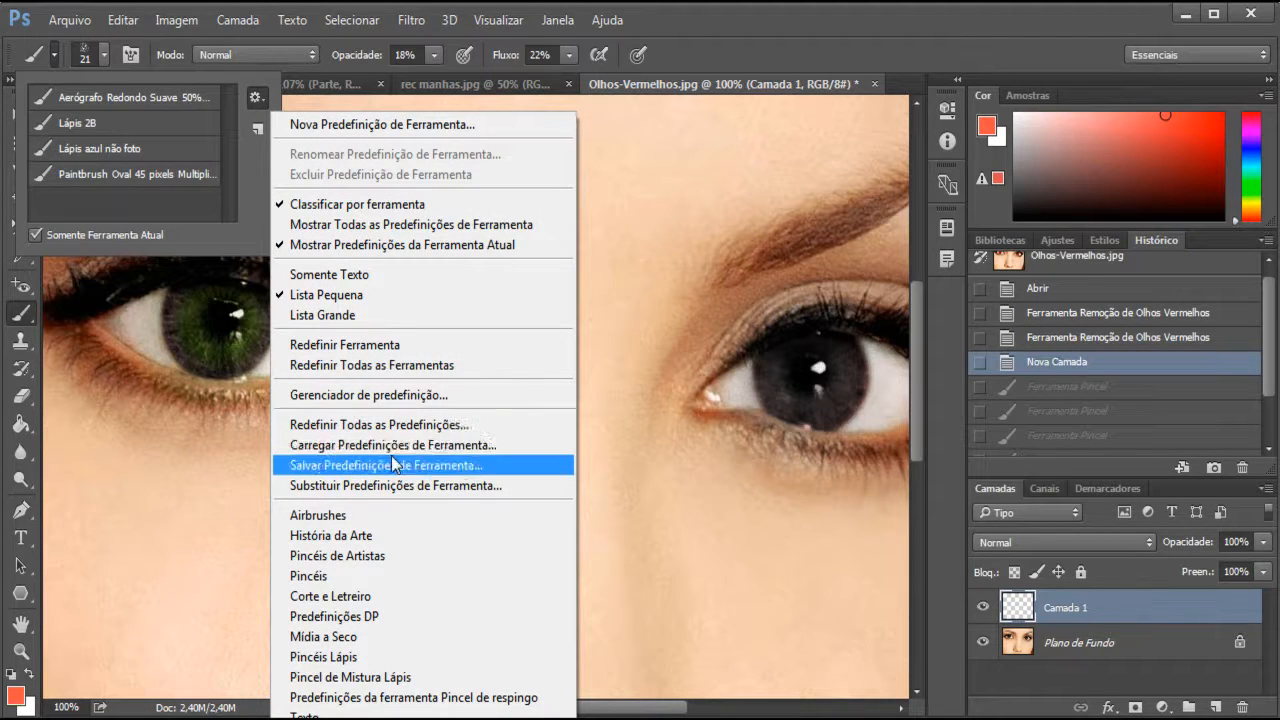
left_click(377, 364)
left_click(596, 303)
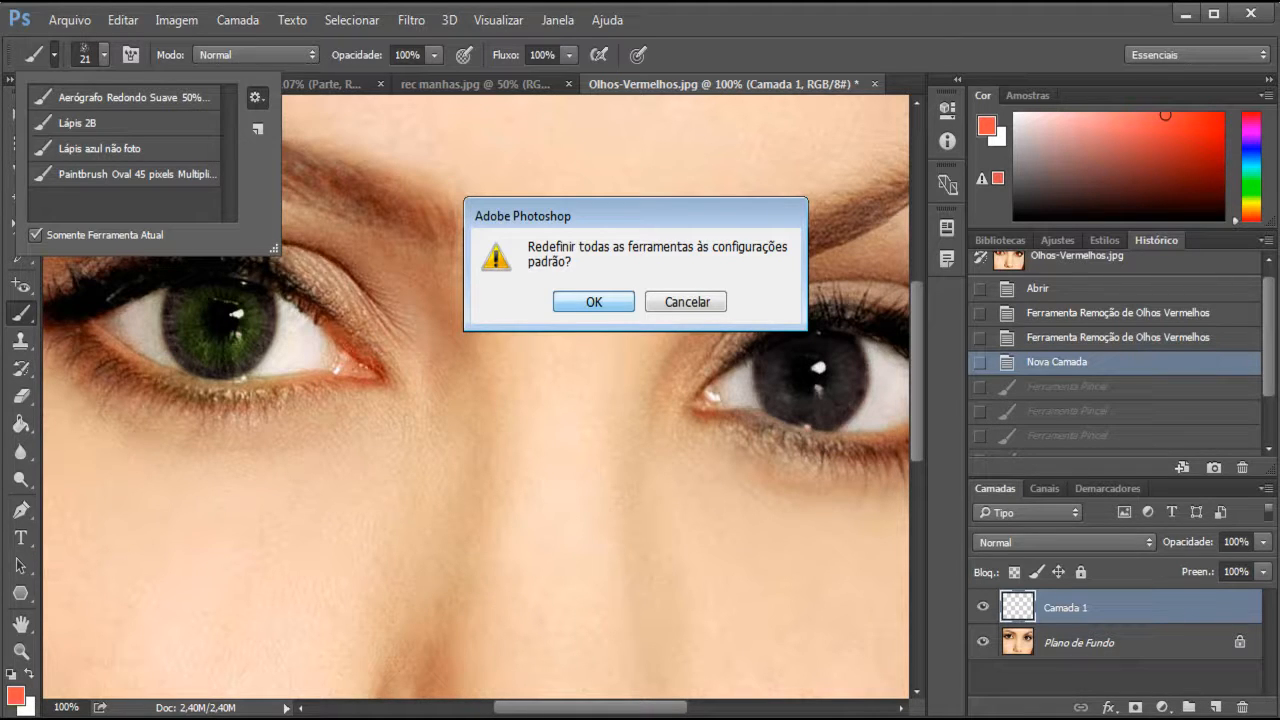
key("Return")
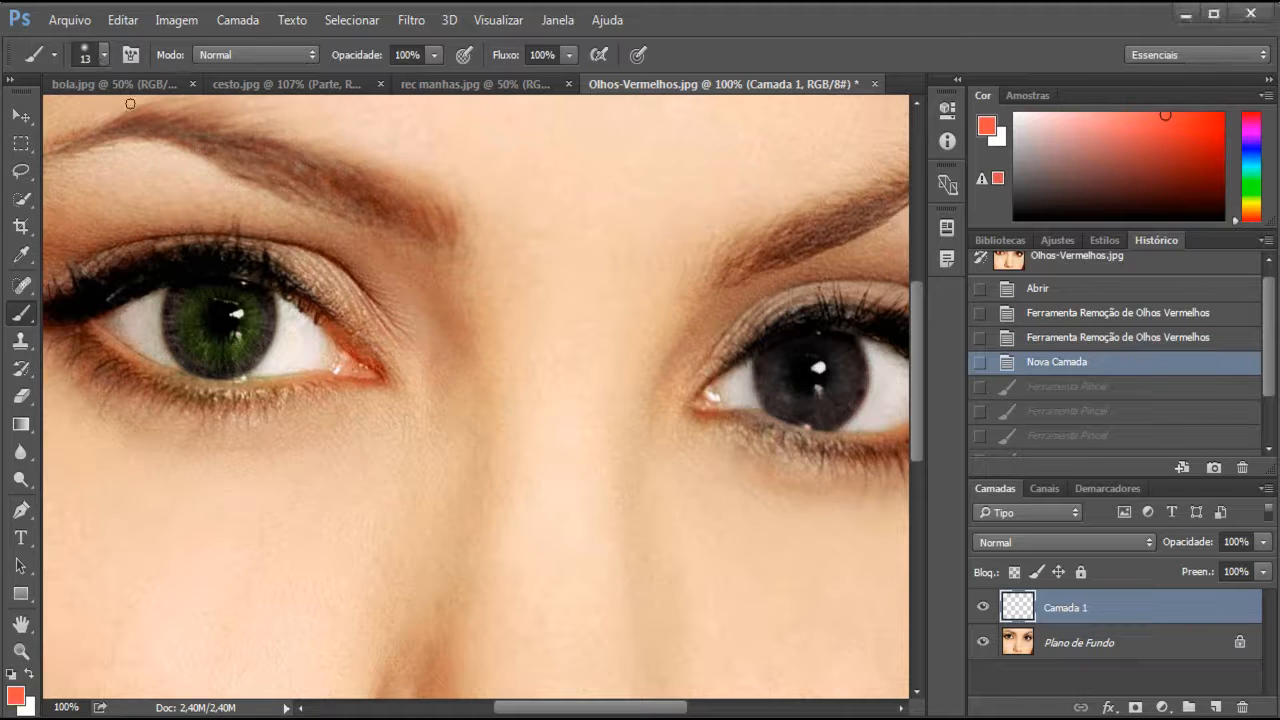
Step: Set the brush size to 112 px and the foreground colour to blue, and paint a stroke across the forehead at full opacity
right_click(462, 452)
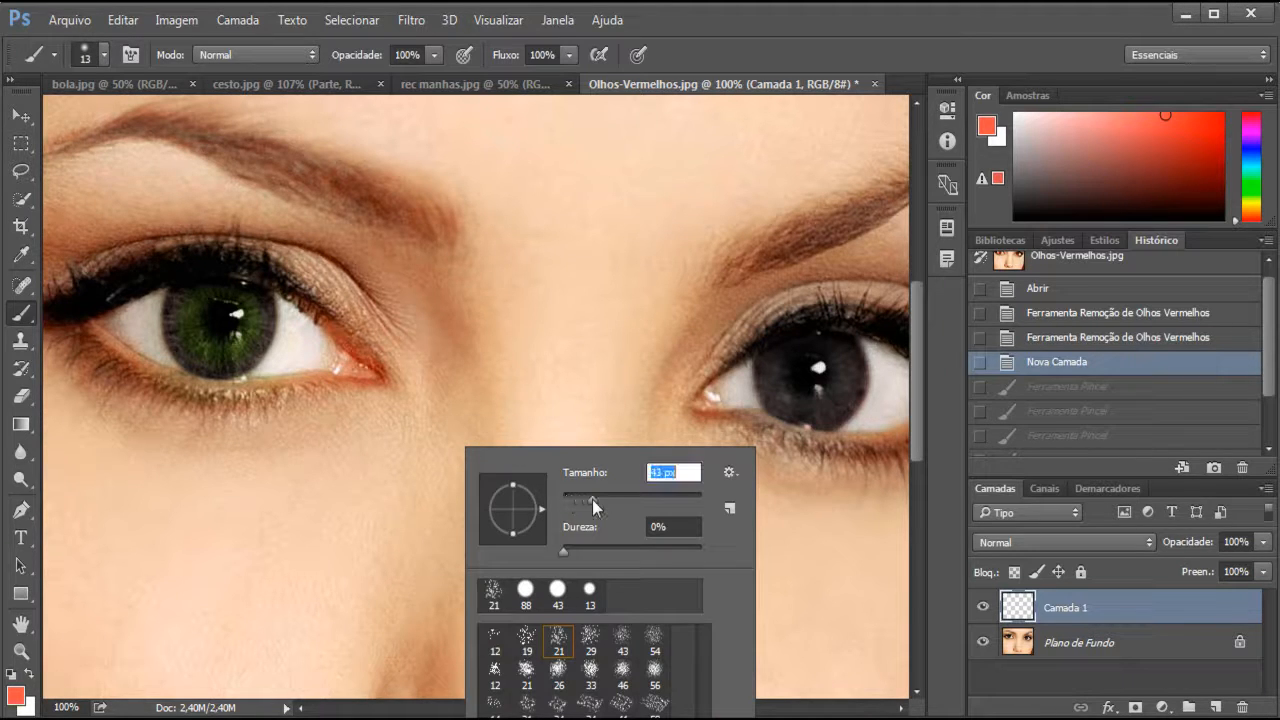
left_click_drag(592, 499, 636, 498)
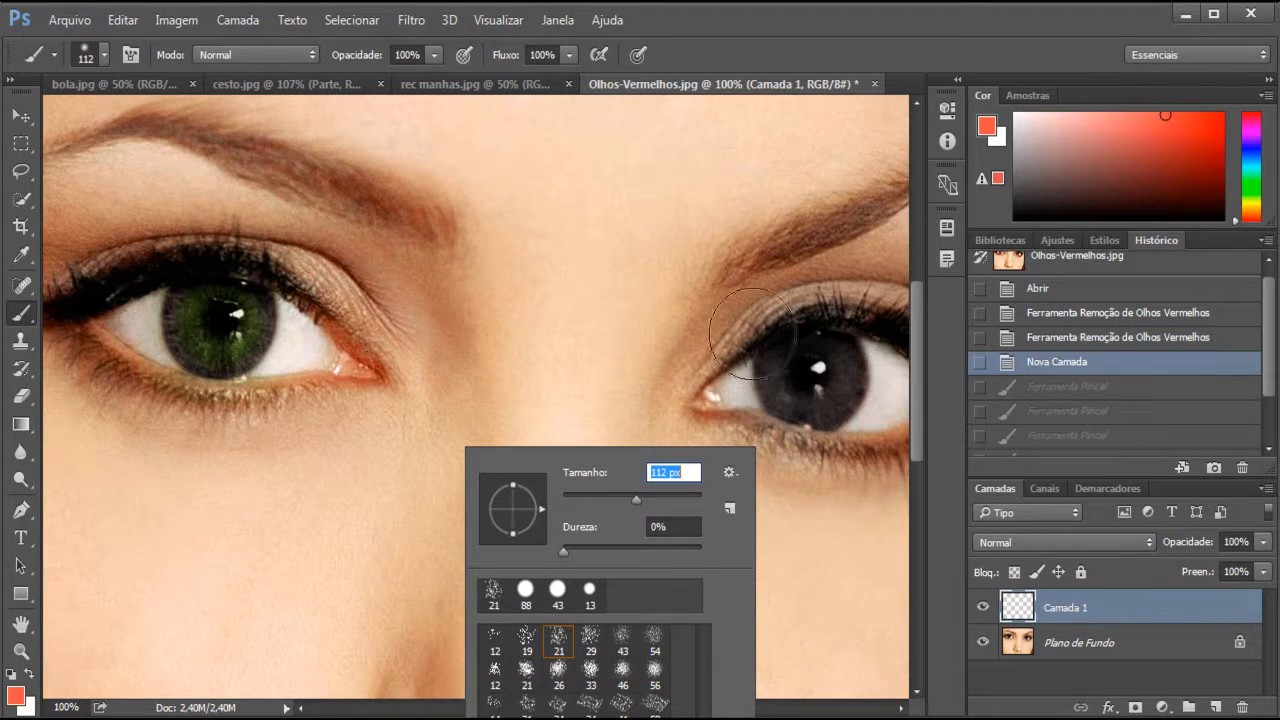
left_click(1251, 148)
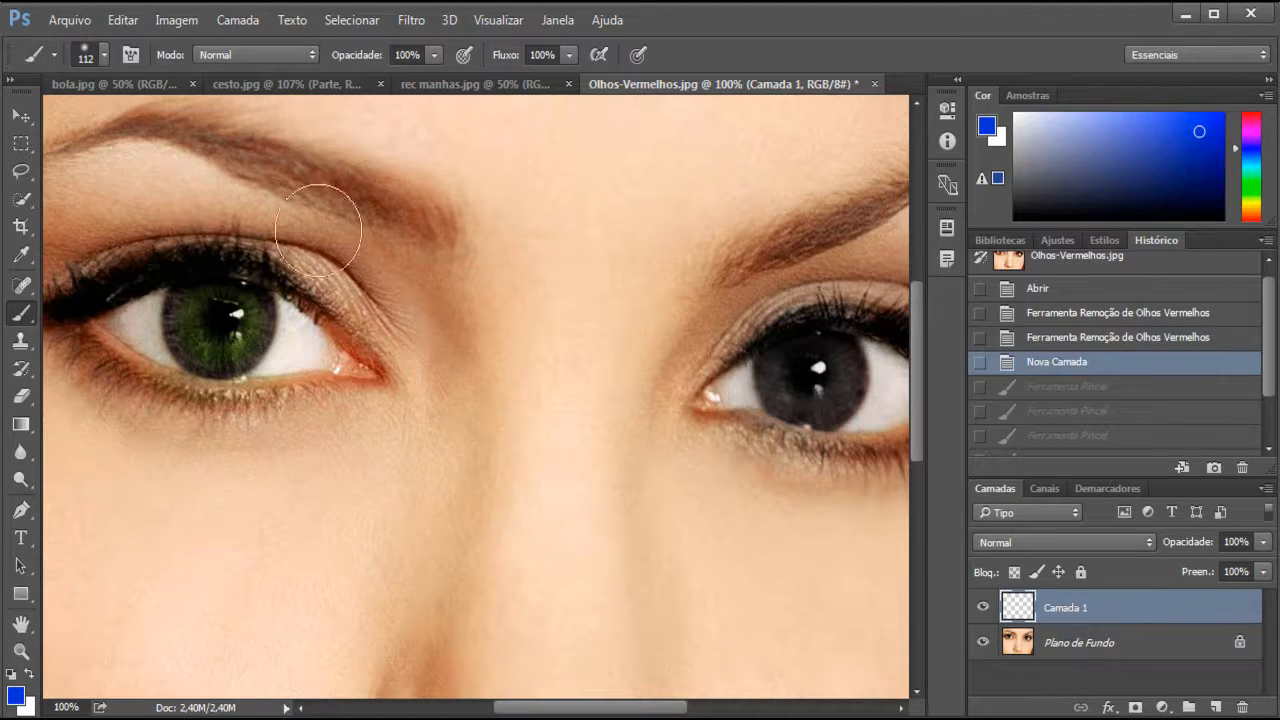
mouse_move(100, 170)
left_mouse_down()
mouse_move(369, 149)
mouse_move(666, 171)
mouse_move(895, 165)
left_mouse_up()
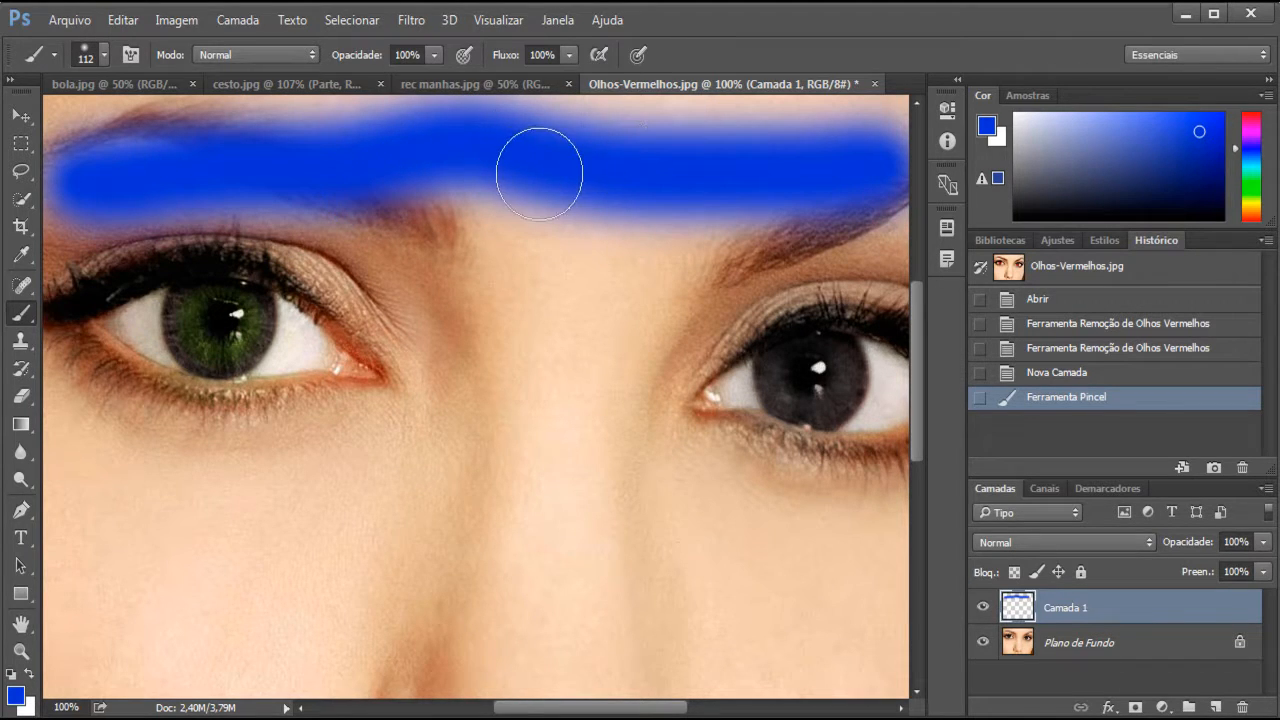
Step: Lower the brush opacity to 21% and paint one continuous translucent blue band across both eyes
left_click(434, 55)
left_click_drag(427, 87, 392, 88)
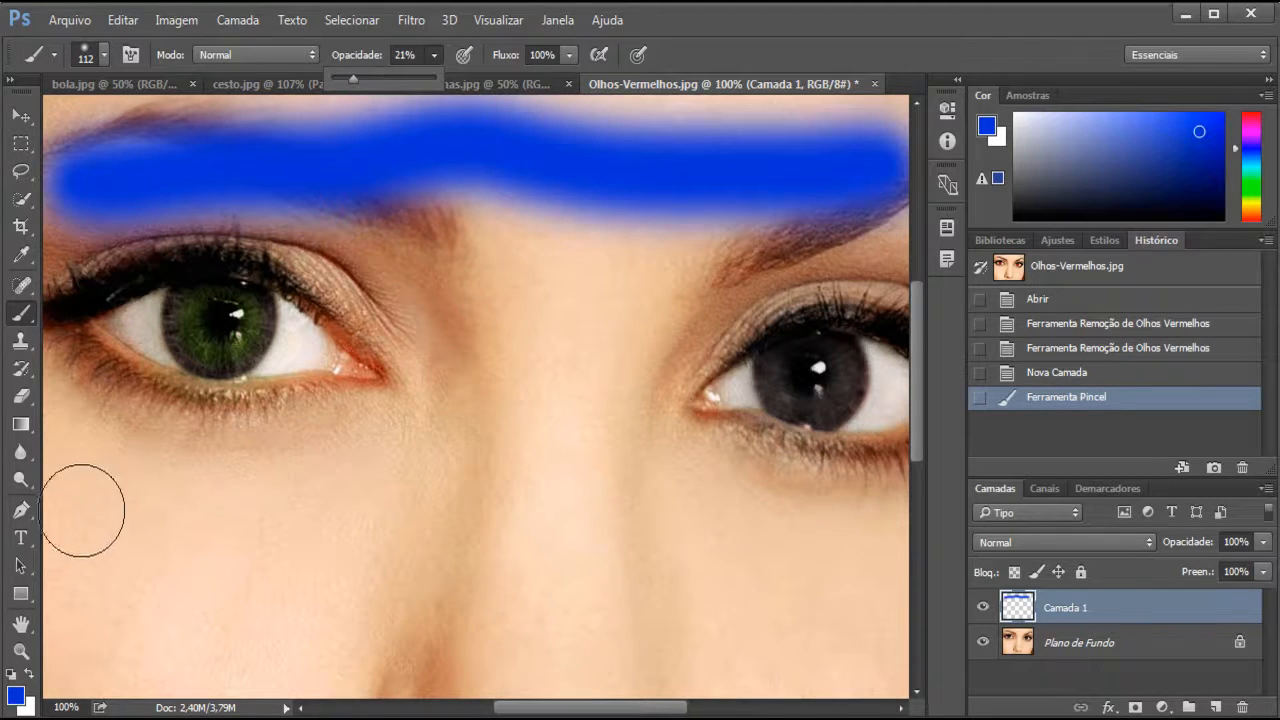
left_click(96, 334)
mouse_move(96, 334)
left_mouse_down()
mouse_move(425, 320)
mouse_move(670, 330)
left_mouse_up()
mouse_move(863, 352)
left_mouse_down()
mouse_move(760, 370)
mouse_move(310, 340)
mouse_move(194, 314)
mouse_move(880, 315)
mouse_move(372, 320)
mouse_move(234, 340)
left_mouse_up()
mouse_move(744, 344)
left_mouse_down()
mouse_move(365, 351)
mouse_move(358, 320)
left_mouse_up()
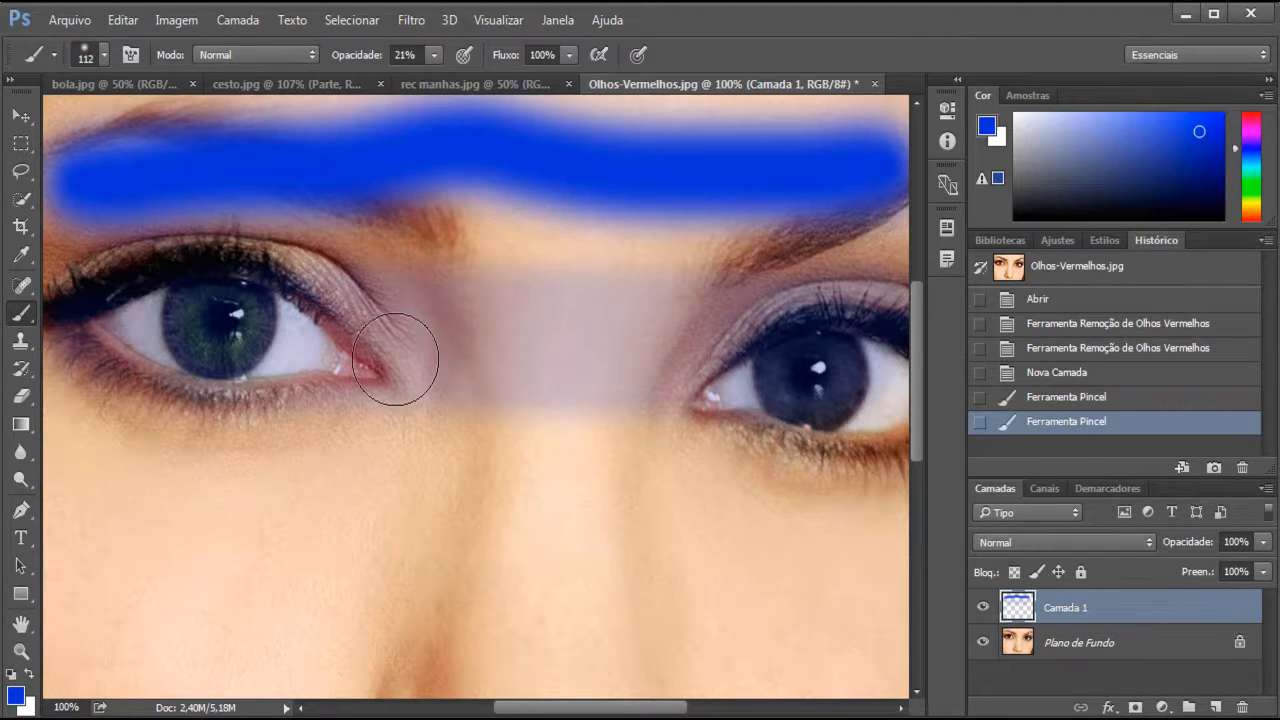
Step: Build up the blue between the eyes with another stroke and repeated overlapping dabs at 21% opacity
mouse_move(388, 359)
left_mouse_down()
mouse_move(147, 336)
mouse_move(326, 367)
mouse_move(652, 349)
mouse_move(491, 379)
mouse_move(663, 355)
mouse_move(628, 340)
mouse_move(640, 346)
mouse_move(520, 364)
mouse_move(628, 354)
left_mouse_up()
left_click(484, 343)
left_click(610, 352)
left_click(580, 350)
left_click(540, 320)
left_click(545, 323)
left_click(590, 350)
left_click(550, 325)
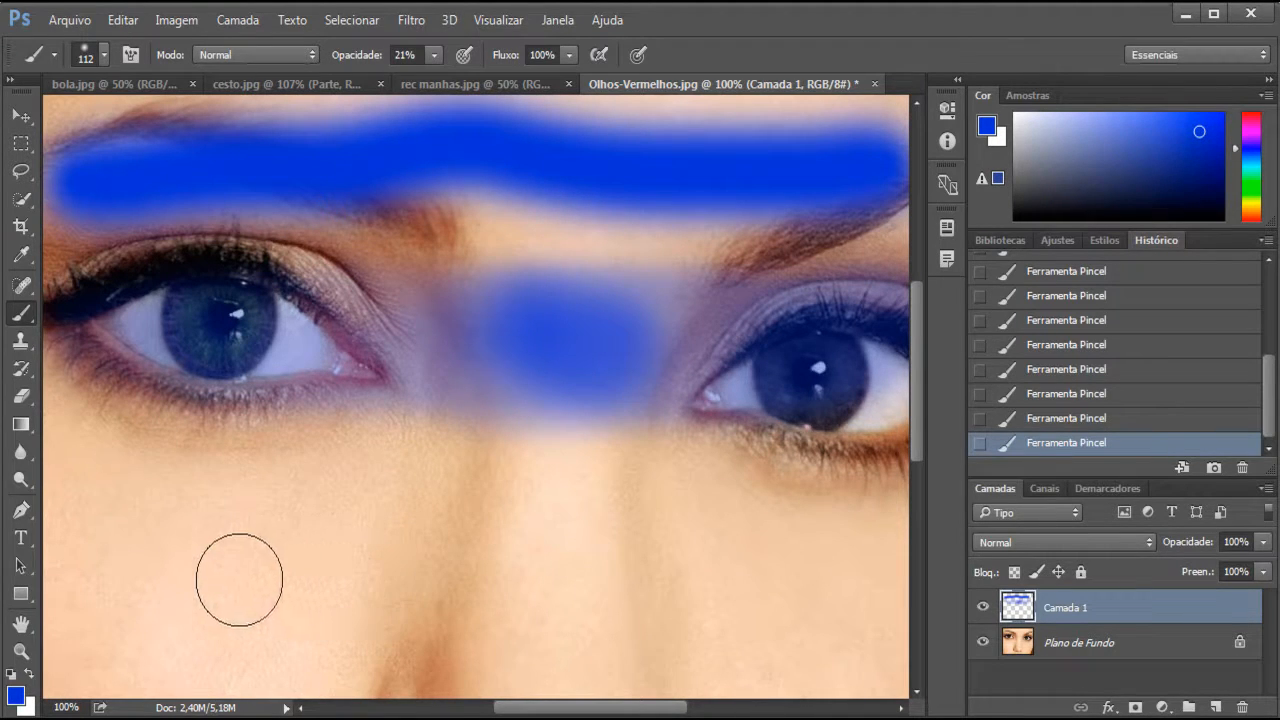
Step: Cover the cheek beneath the green eye with one translucent blue stroke and add separate overlapping dabs on it
mouse_move(126, 531)
left_mouse_down()
mouse_move(245, 502)
mouse_move(240, 544)
mouse_move(164, 569)
mouse_move(136, 531)
mouse_move(265, 479)
mouse_move(296, 538)
mouse_move(208, 577)
mouse_move(306, 494)
mouse_move(372, 542)
mouse_move(316, 576)
mouse_move(385, 514)
mouse_move(405, 567)
mouse_move(396, 527)
mouse_move(462, 542)
mouse_move(347, 546)
mouse_move(366, 617)
mouse_move(286, 596)
mouse_move(191, 613)
mouse_move(206, 608)
mouse_move(127, 556)
mouse_move(70, 569)
mouse_move(108, 550)
mouse_move(155, 482)
mouse_move(148, 503)
mouse_move(296, 528)
mouse_move(477, 511)
mouse_move(386, 518)
mouse_move(271, 593)
mouse_move(355, 614)
mouse_move(342, 570)
mouse_move(212, 553)
mouse_move(224, 609)
mouse_move(198, 585)
mouse_move(285, 576)
mouse_move(388, 518)
left_mouse_up()
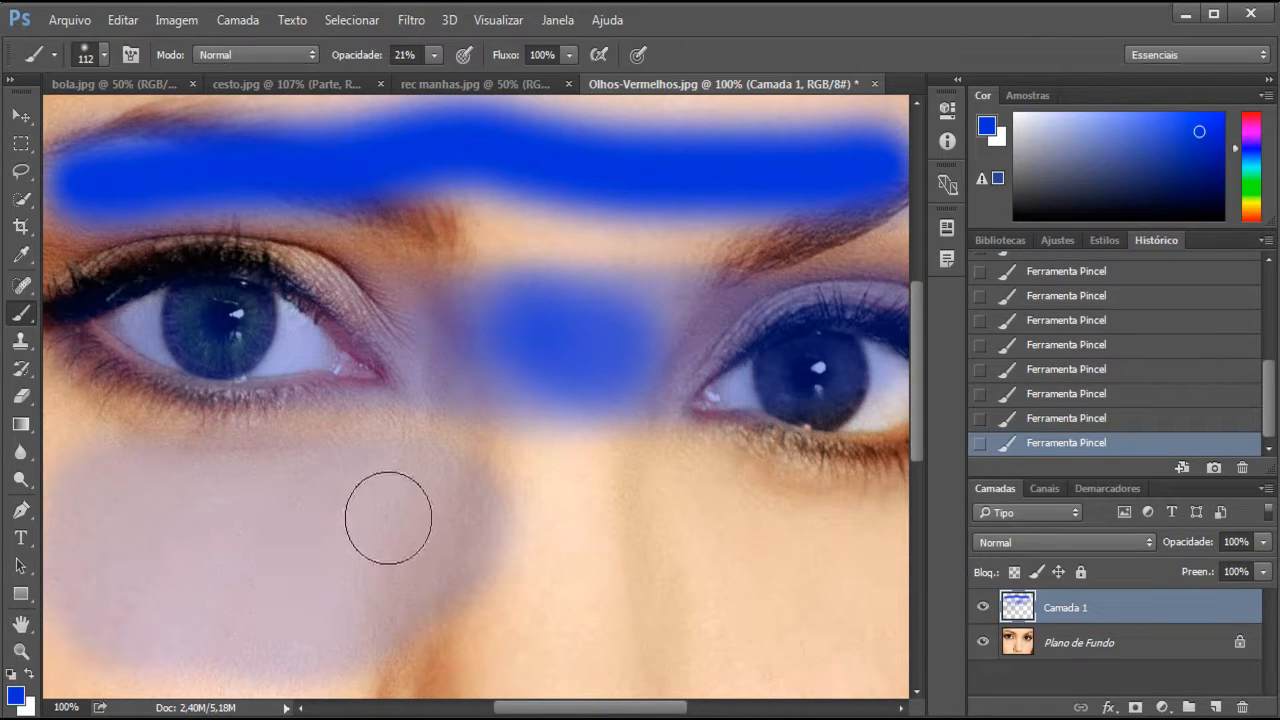
left_click(388, 514)
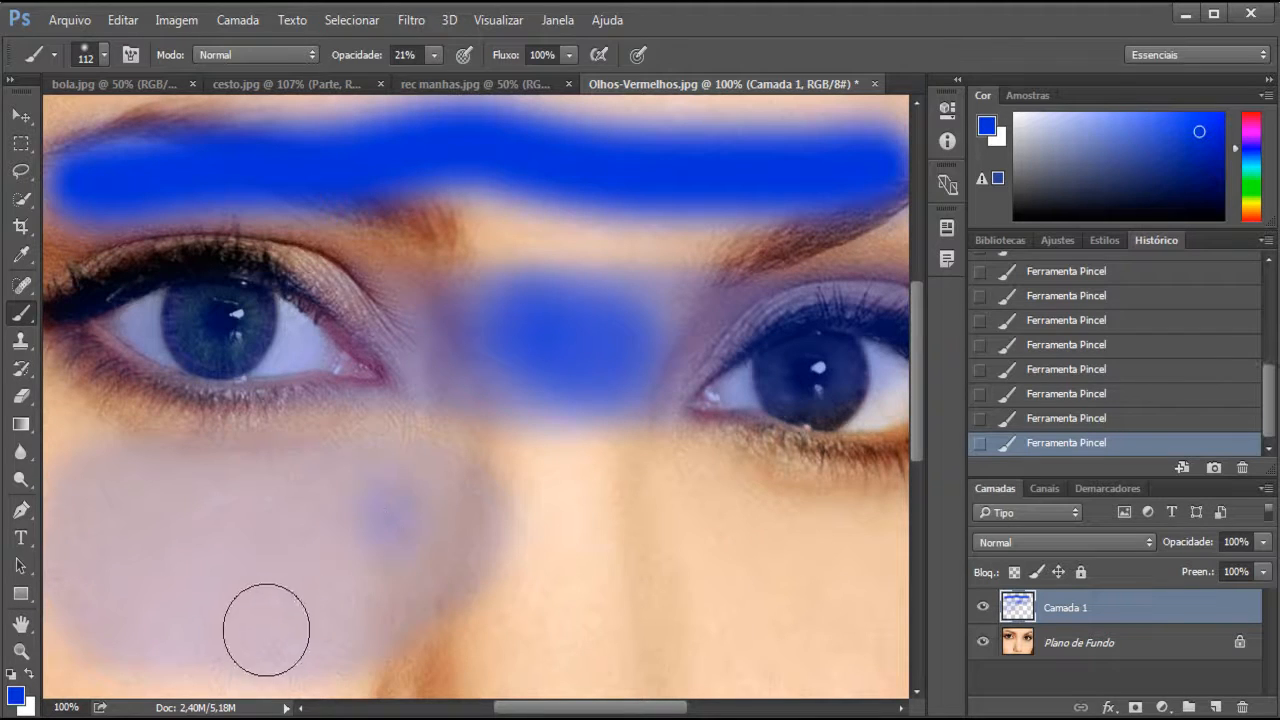
left_click(328, 518)
left_click(250, 528)
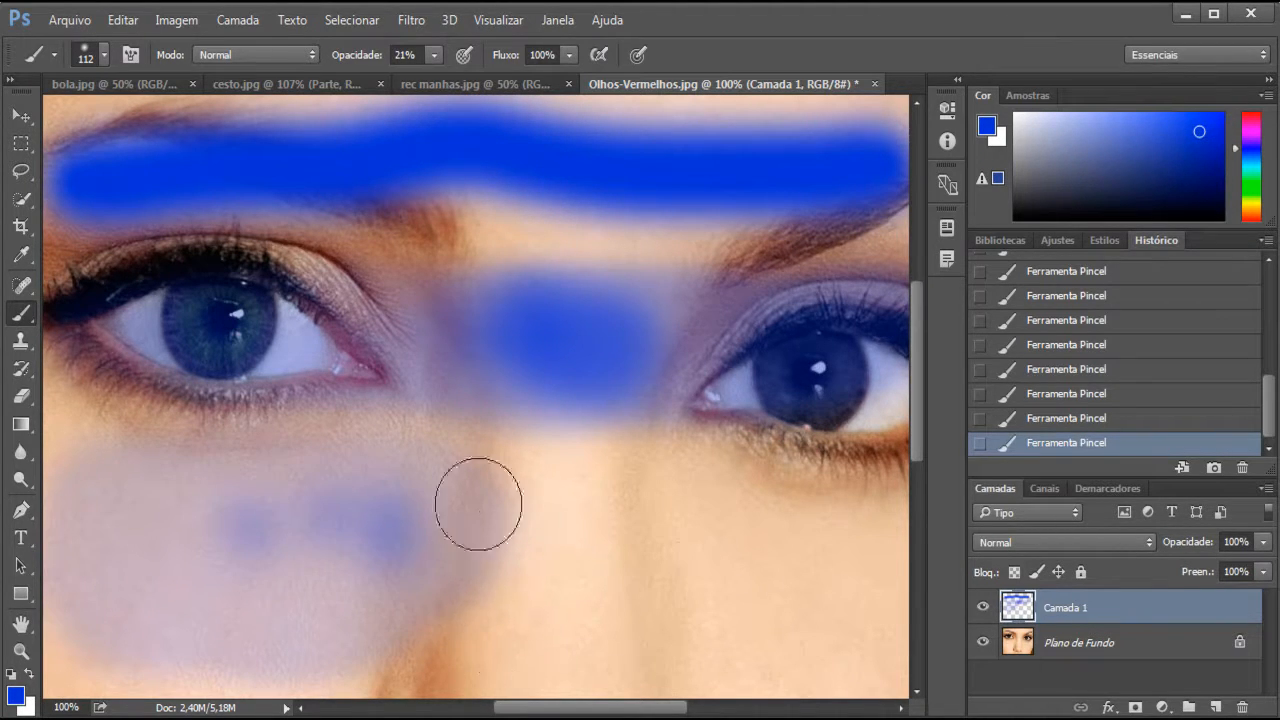
Step: Revert the image to the history state where the new layer was created and paint a blue stroke across both eyebrows at 100% opacity
scroll(1098, 388, "up", 5)
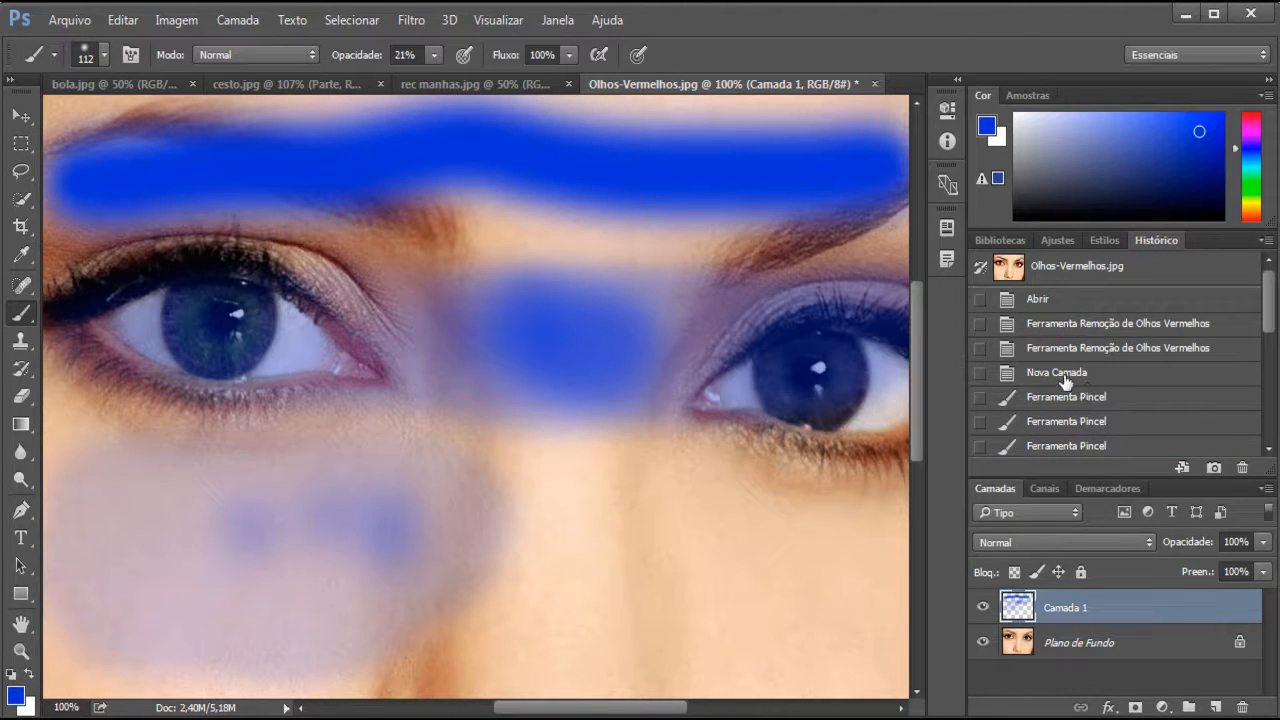
left_click(1063, 377)
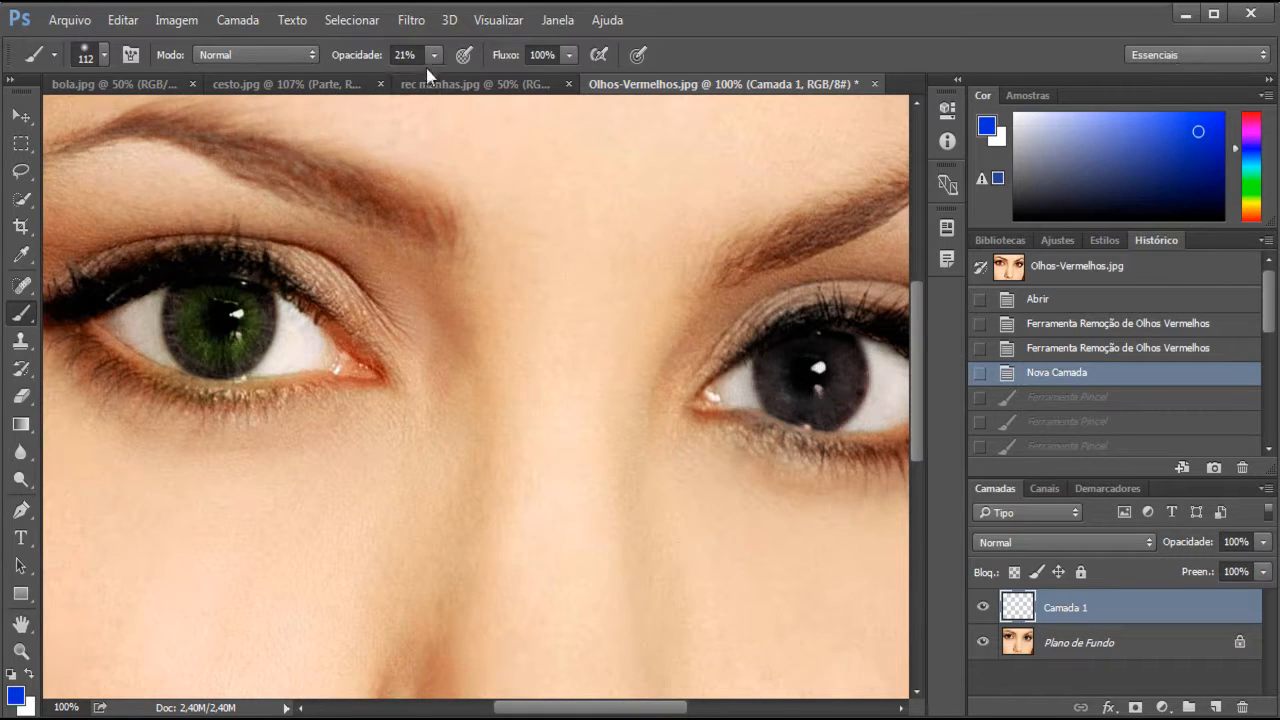
left_click_drag(434, 79, 555, 76)
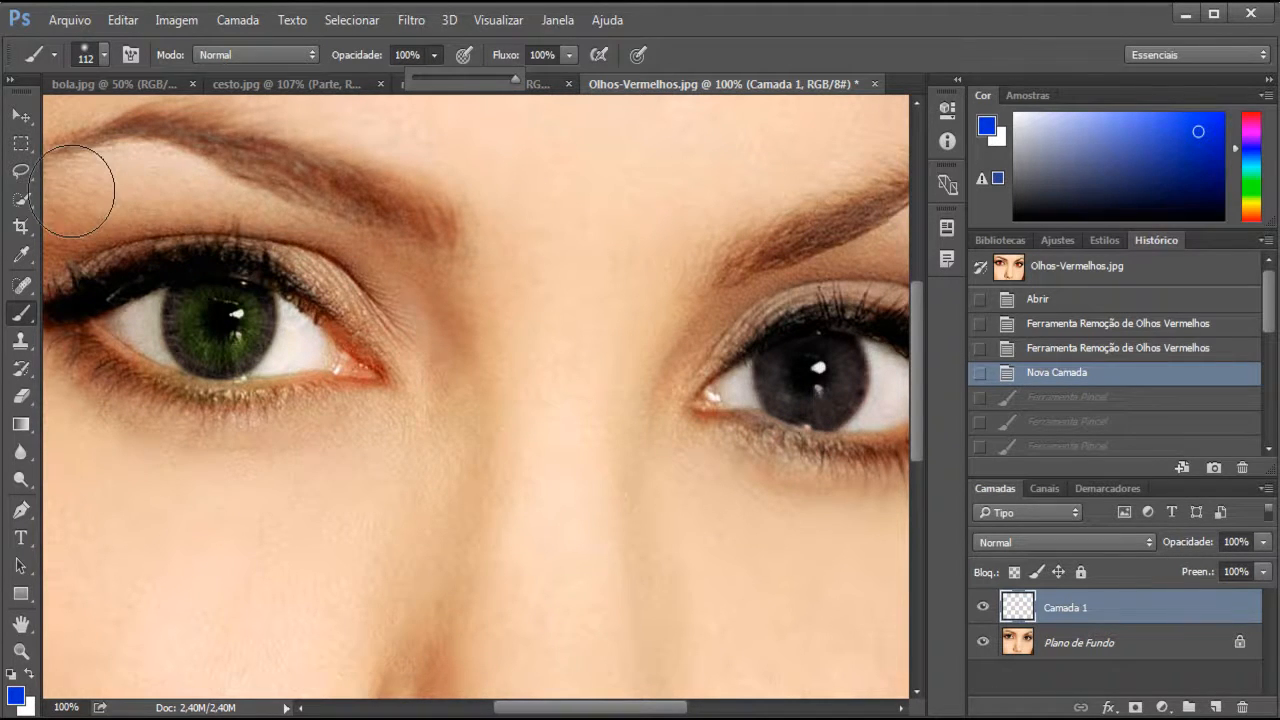
left_click_drag(85, 186, 880, 176)
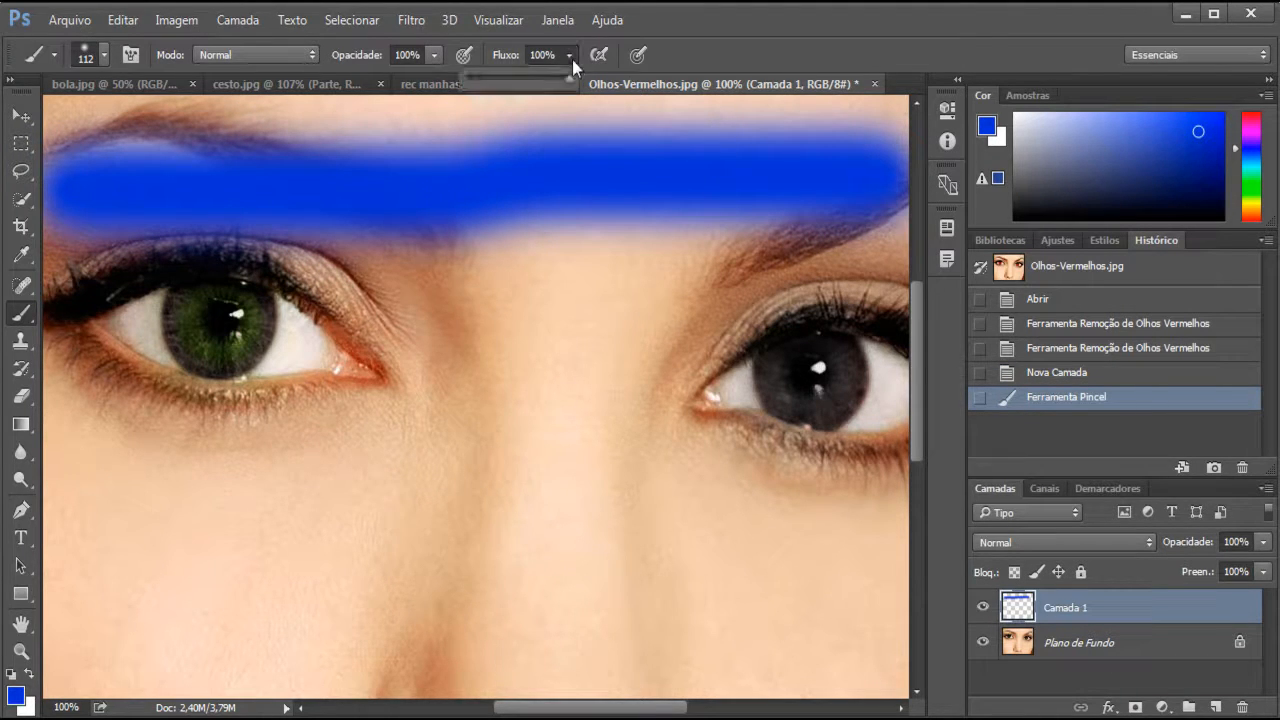
Step: Lower the brush flow to 19%, paint a blue stroke beneath the eyes and build up solid blue patches around the nose bridge with one overlapping stroke
left_click_drag(491, 88, 486, 86)
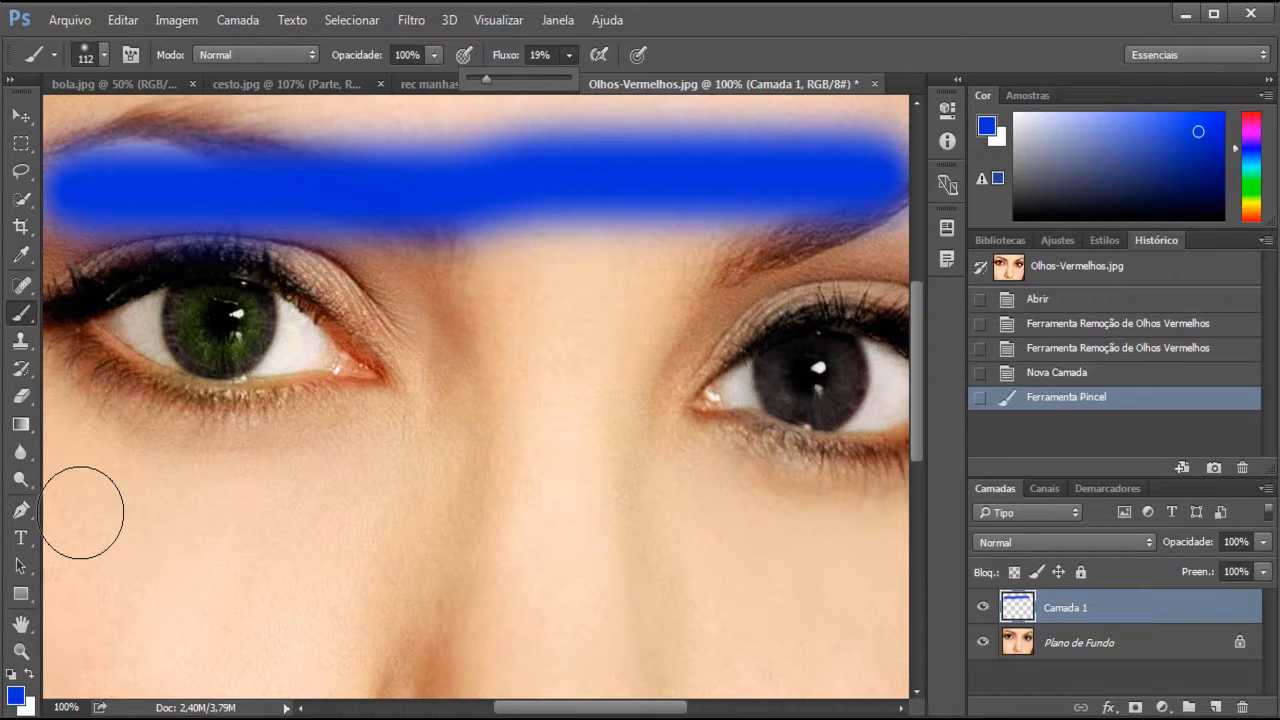
mouse_move(80, 521)
left_mouse_down()
mouse_move(430, 510)
mouse_move(831, 470)
mouse_move(910, 486)
left_mouse_up()
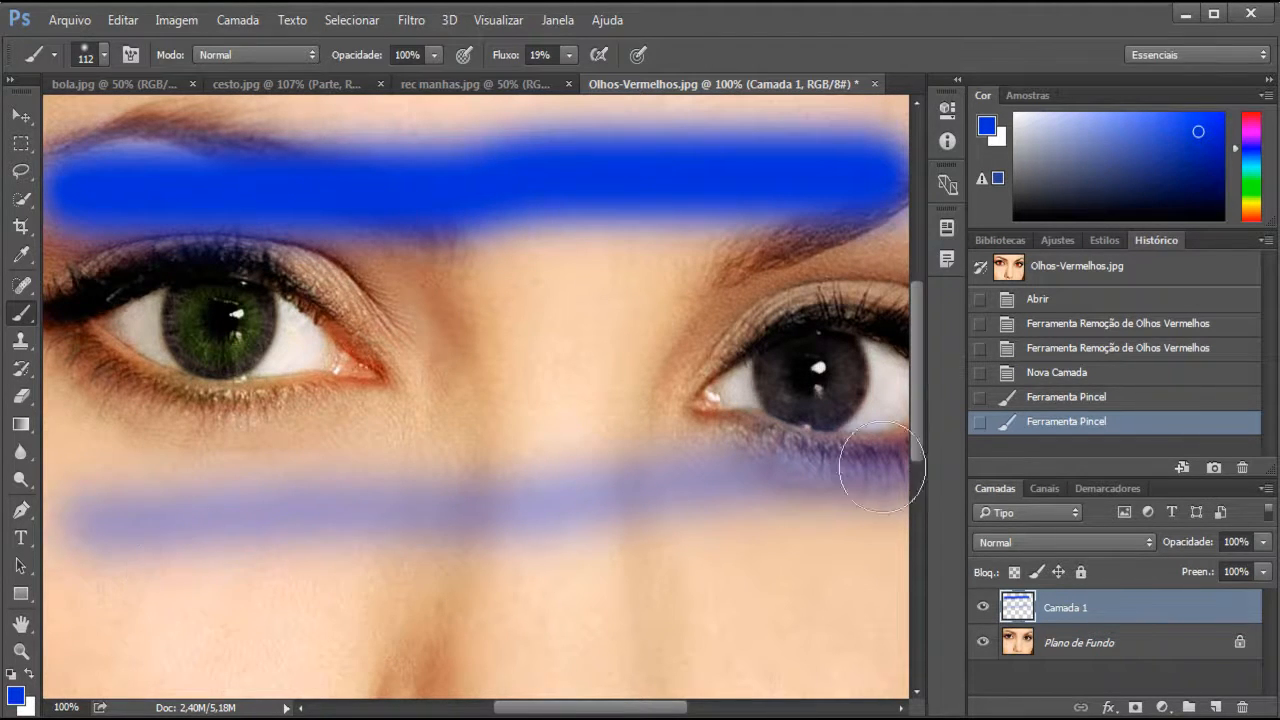
mouse_move(551, 329)
left_mouse_down()
mouse_move(517, 289)
mouse_move(563, 400)
mouse_move(467, 360)
mouse_move(543, 274)
mouse_move(590, 340)
mouse_move(571, 400)
mouse_move(523, 360)
mouse_move(740, 350)
mouse_move(790, 370)
mouse_move(750, 372)
mouse_move(608, 443)
mouse_move(600, 543)
mouse_move(534, 580)
mouse_move(525, 610)
left_mouse_up()
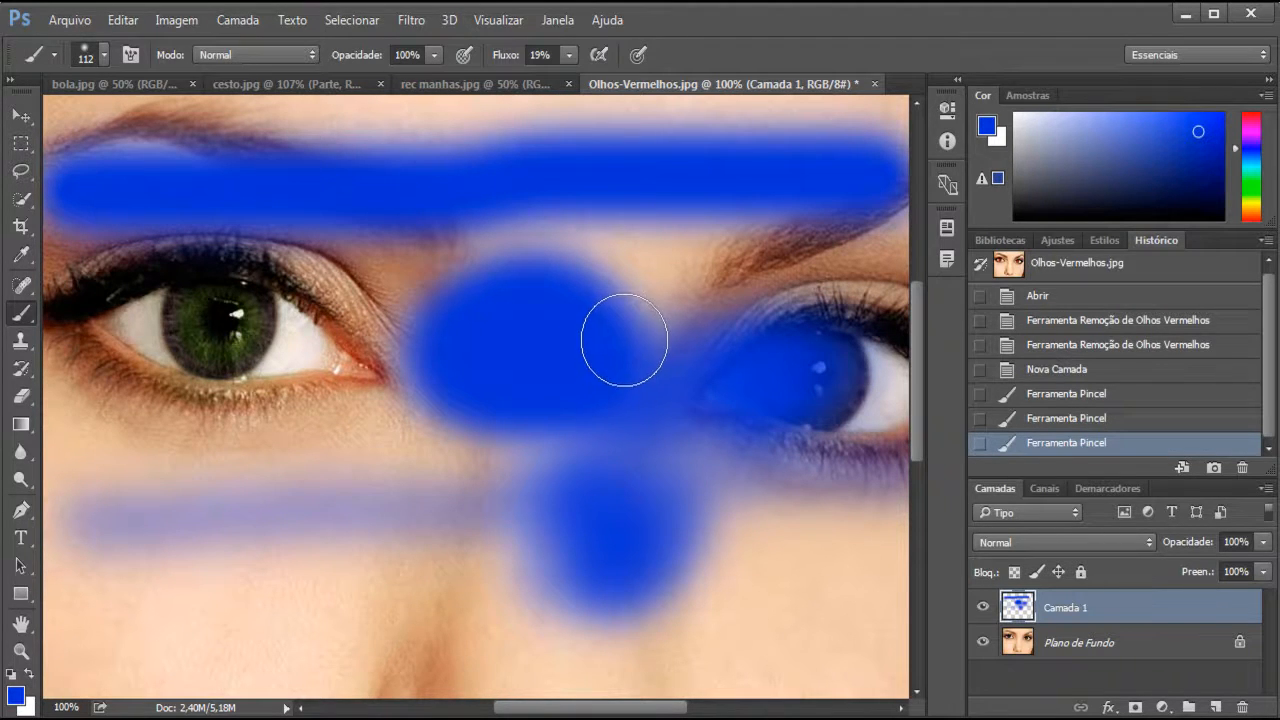
Step: Clear all the opacity and flow test strokes by reverting to the history state where the new layer was created
left_click(1066, 370)
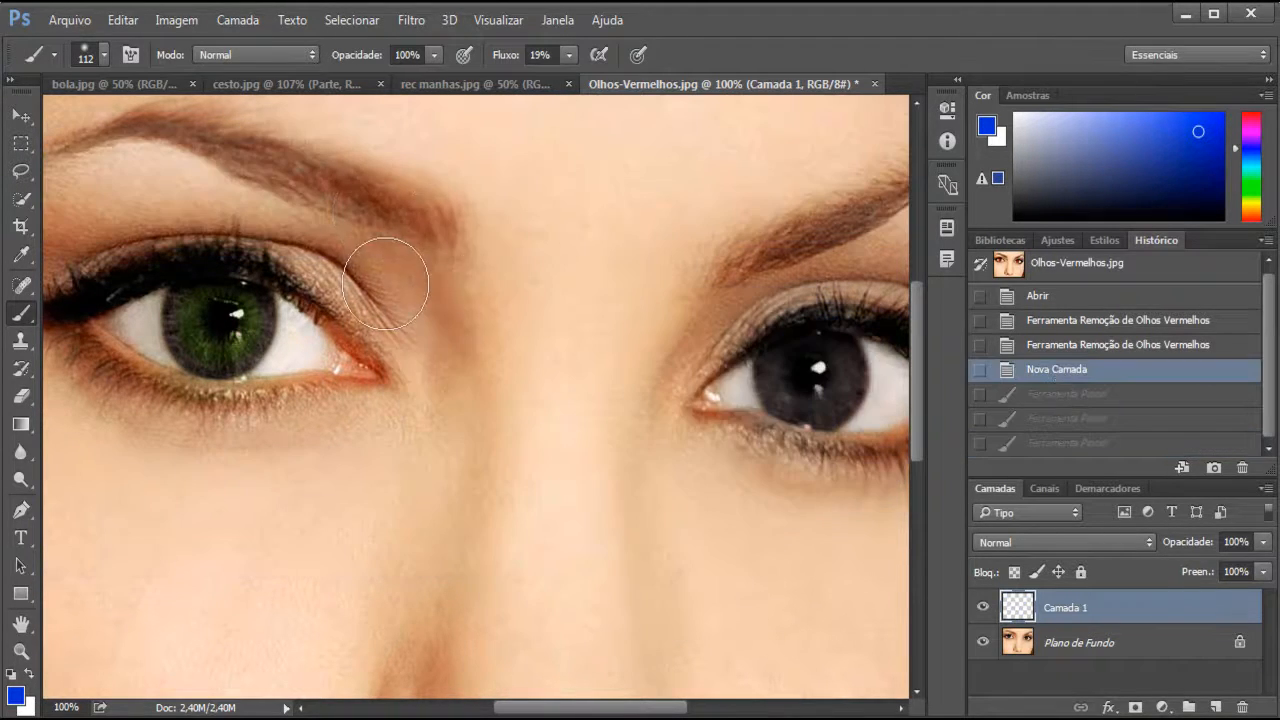